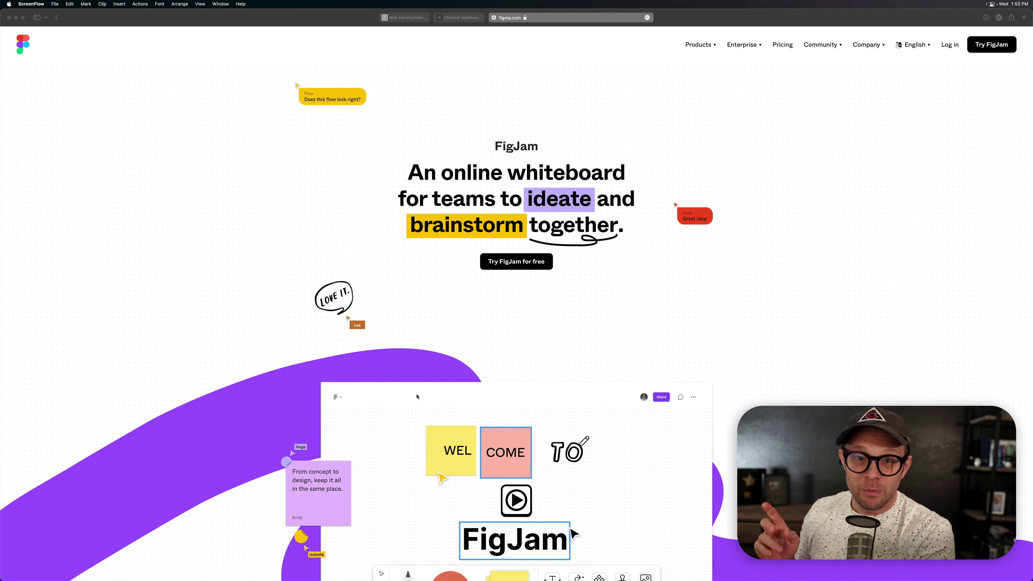
- Look through the FigJam product page from the introduction to the templates section, and return to its beginning
scroll(417, 397, down, 10)
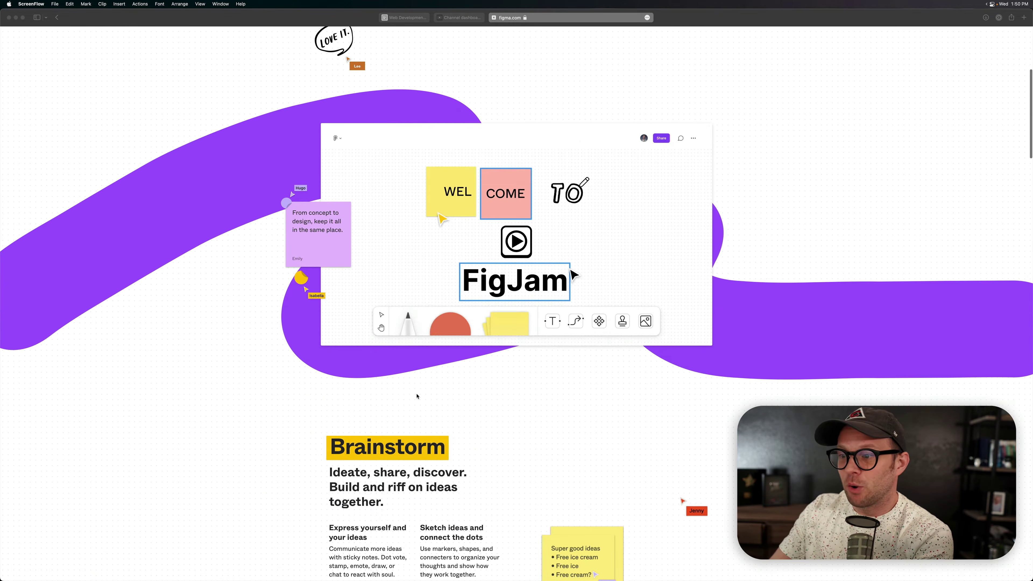
scroll(418, 397, down, 4)
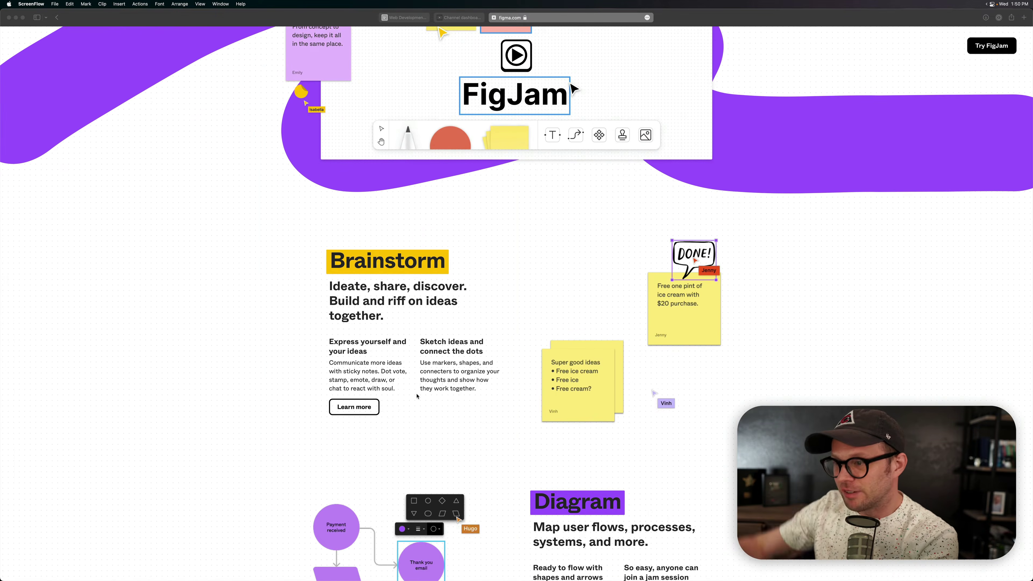
scroll(417, 397, down, 2)
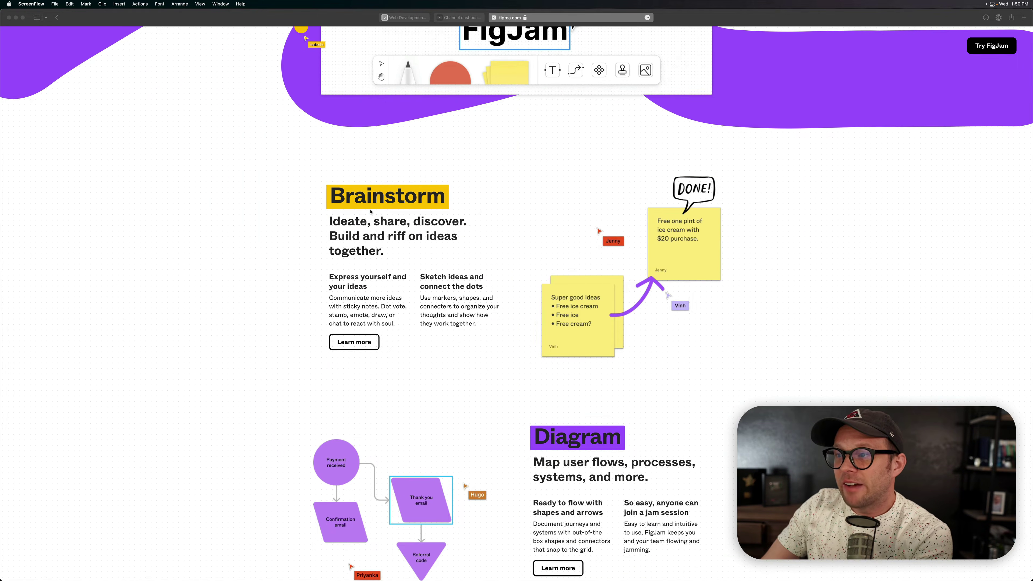
scroll(464, 337, down, 12)
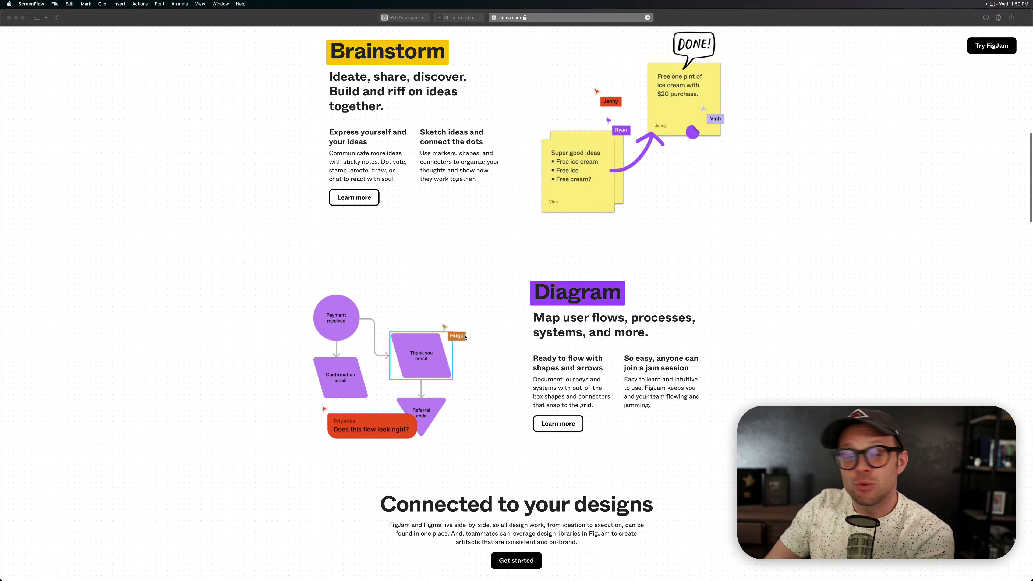
scroll(465, 337, down, 2)
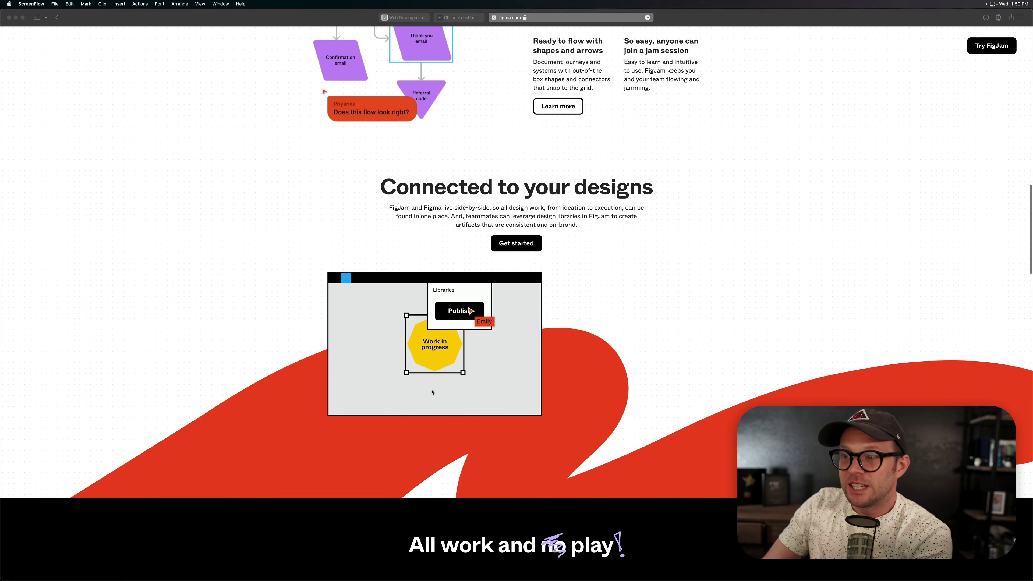
scroll(524, 299, down, 5)
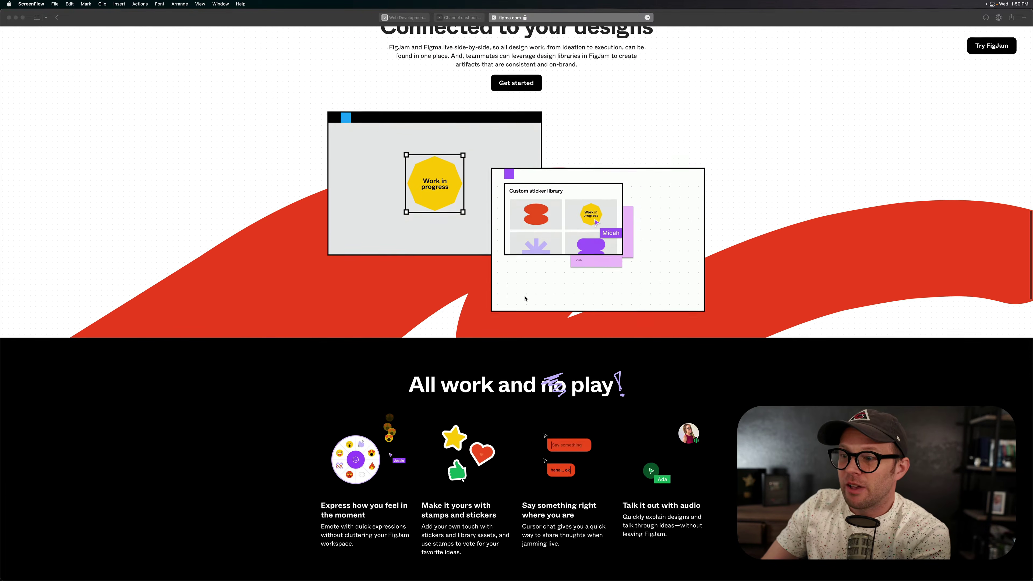
scroll(517, 387, down, 3)
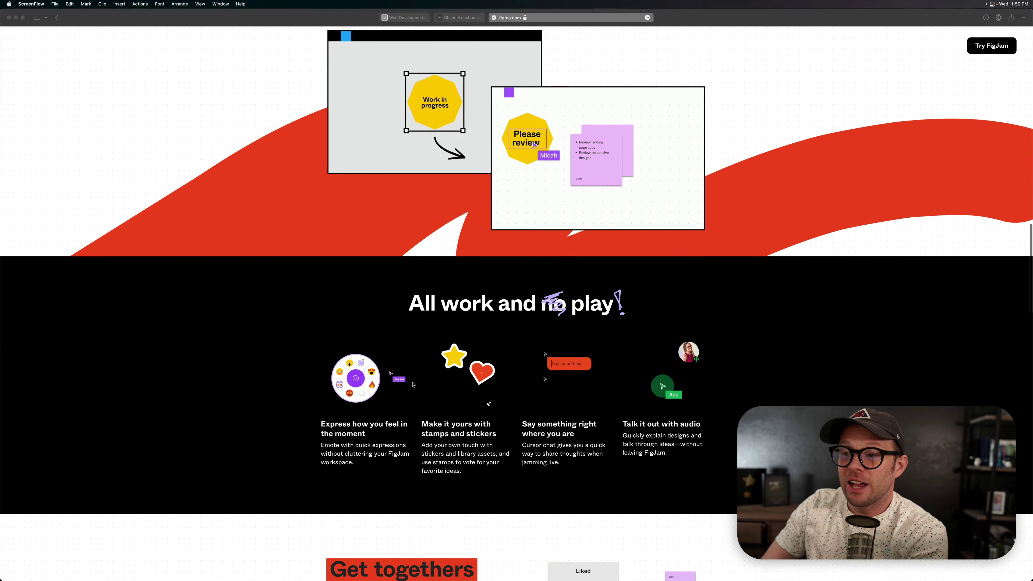
scroll(384, 345, down, 1)
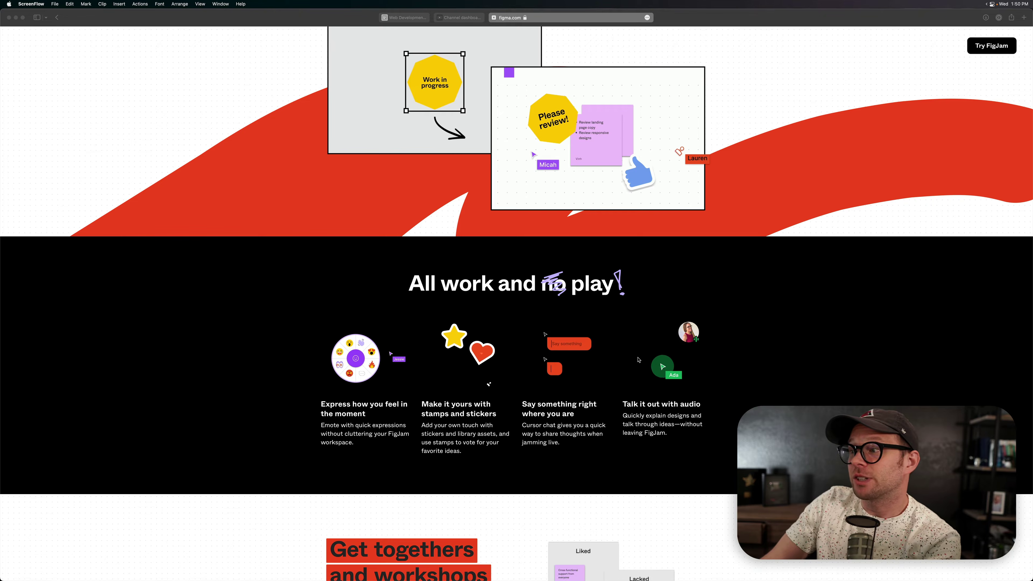
scroll(638, 360, down, 5)
scroll(638, 360, down, 4)
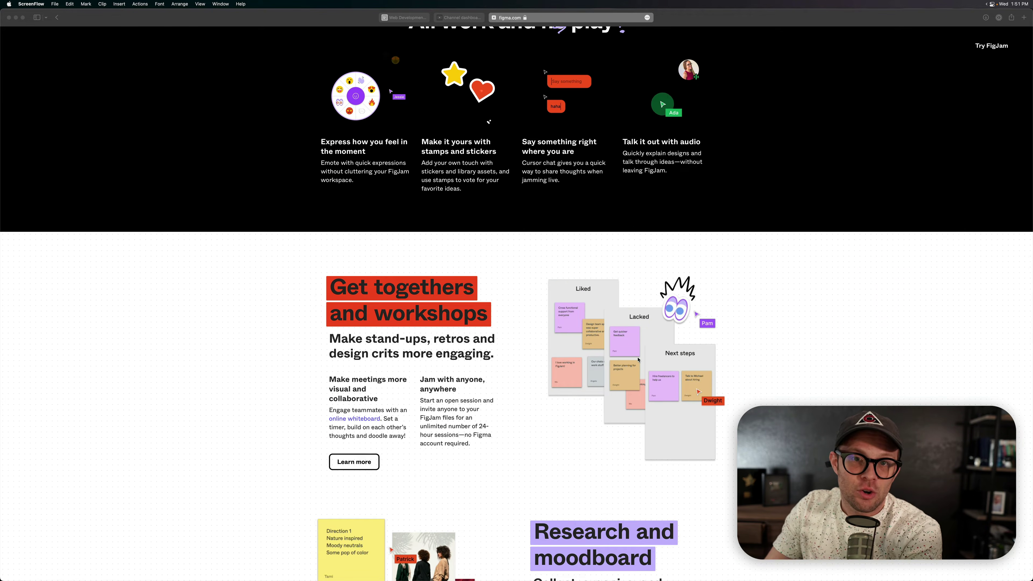
scroll(638, 359, down, 2)
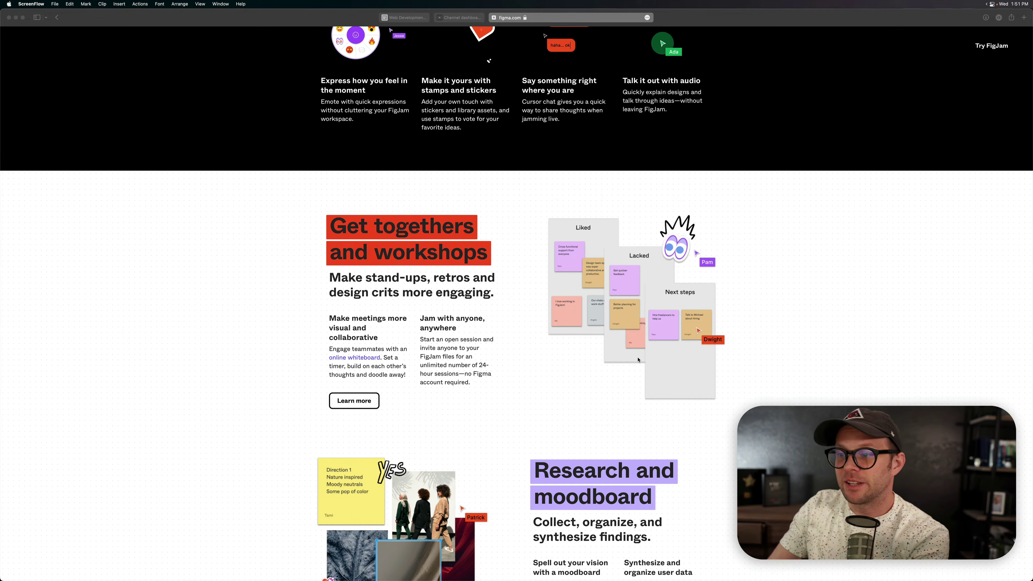
scroll(638, 359, down, 11)
scroll(638, 359, down, 8)
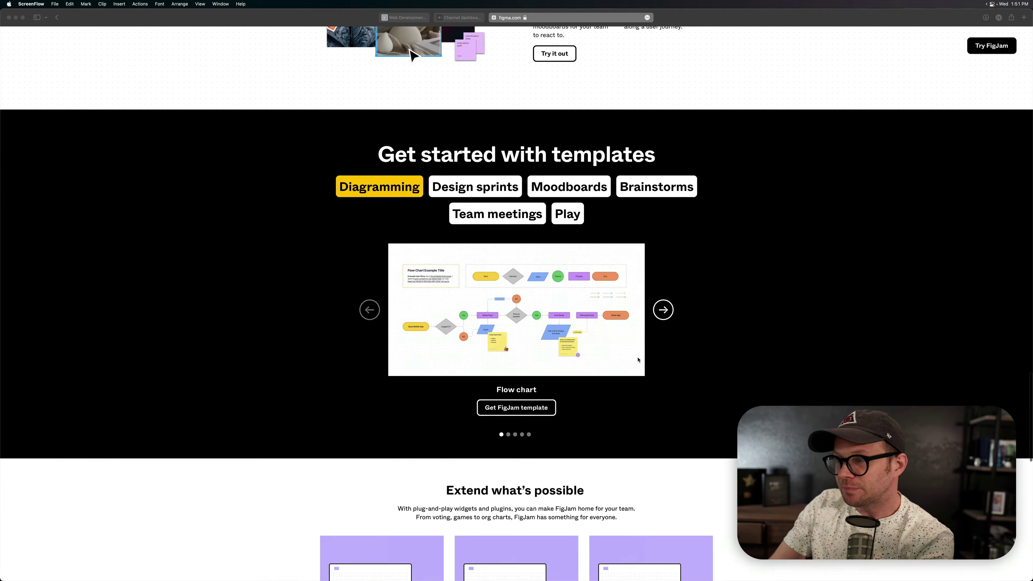
click(277, 293)
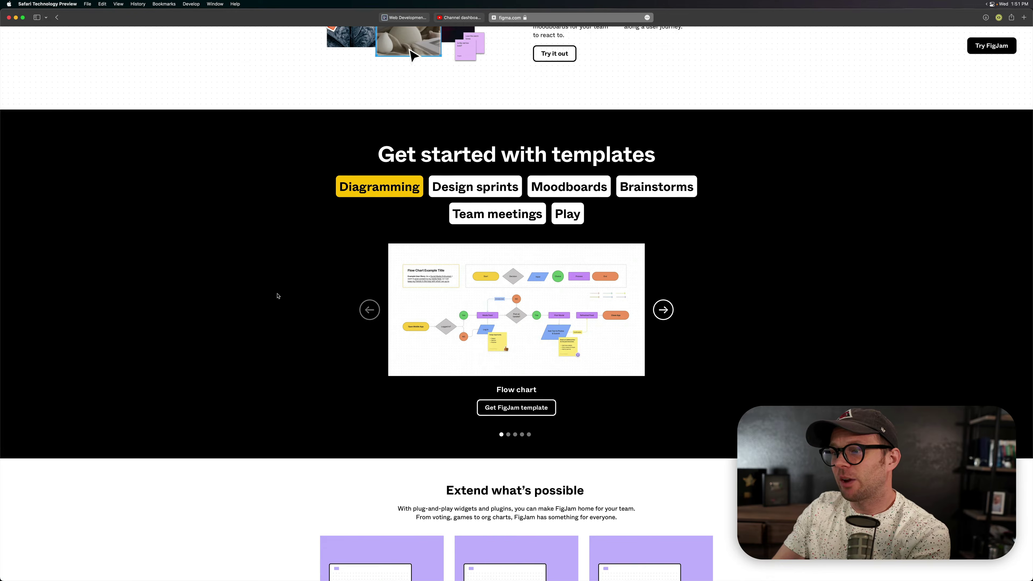
key(super+Up)
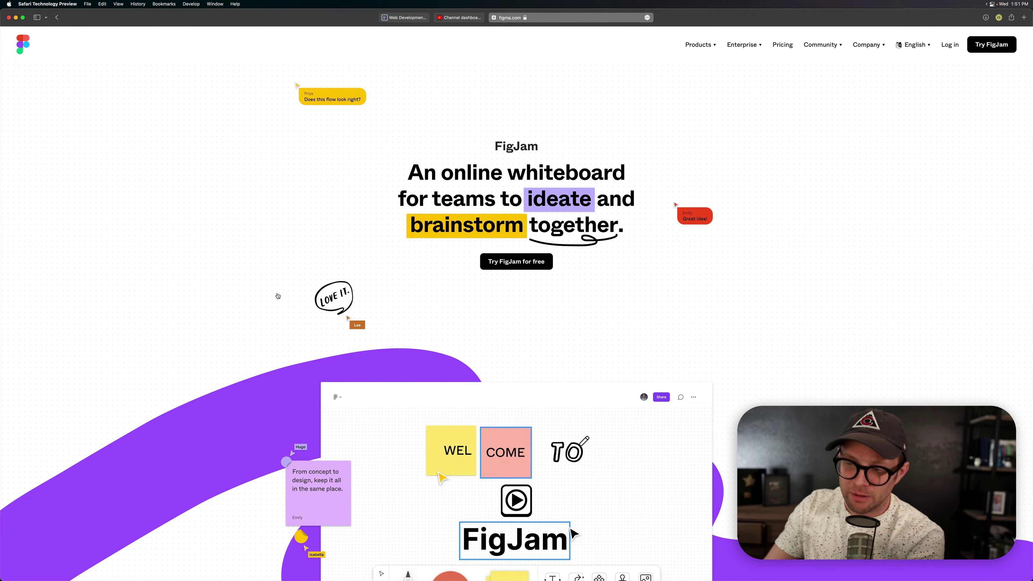
- Switch to the Figma desktop app
key(super+Tab)
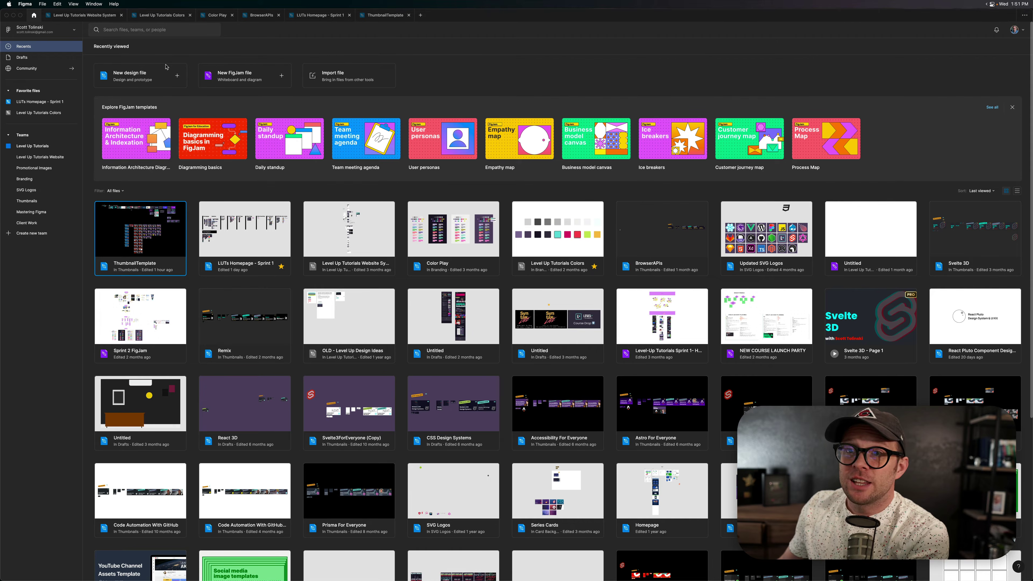
click(153, 75)
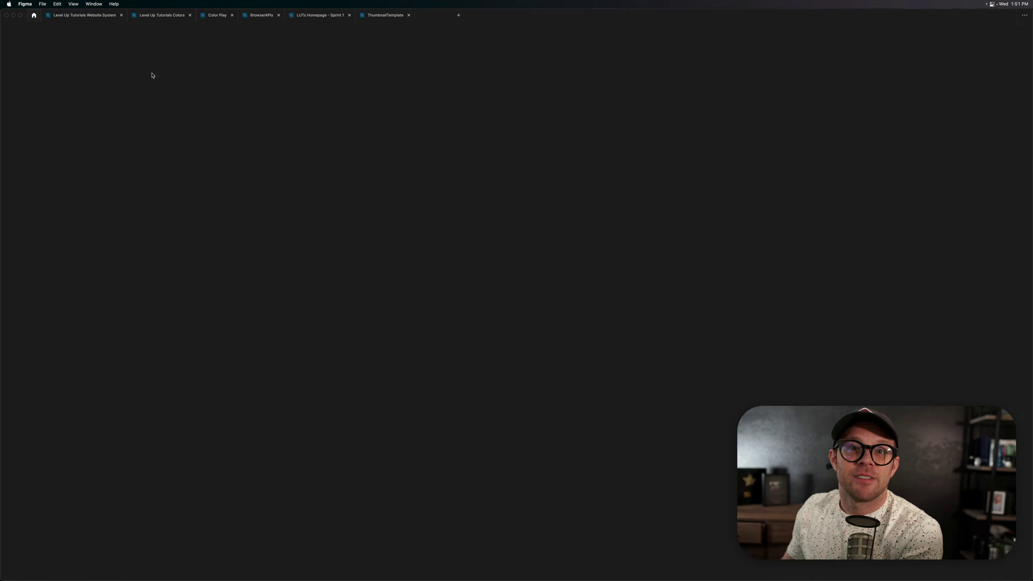
key(super+w)
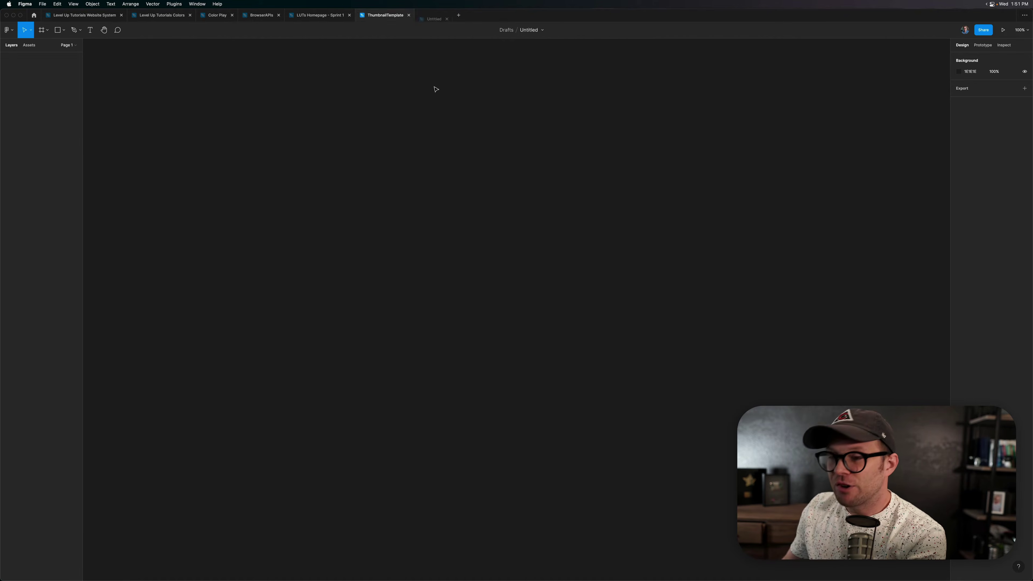
click(35, 15)
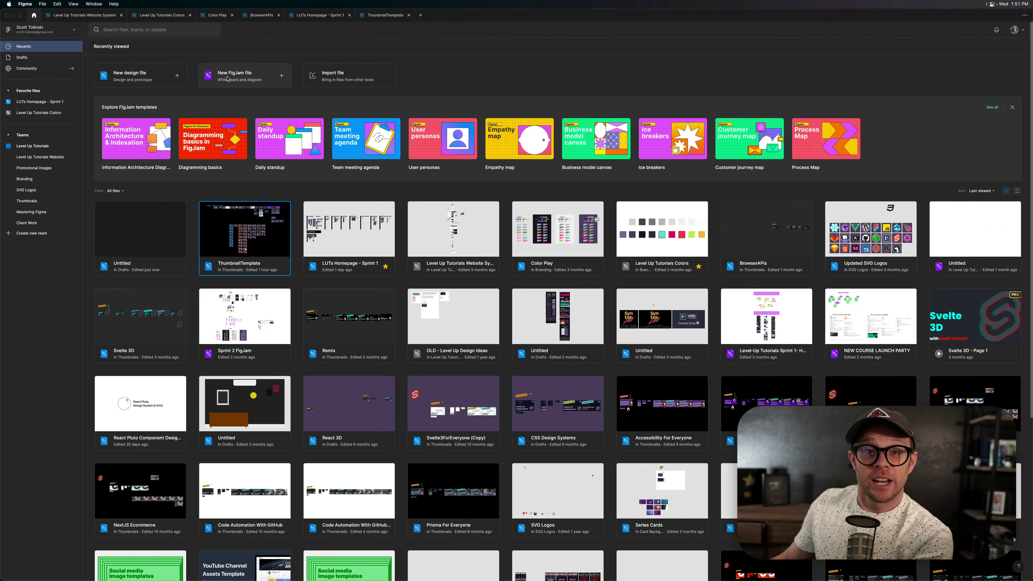
- Create a new FigJam file
click(228, 79)
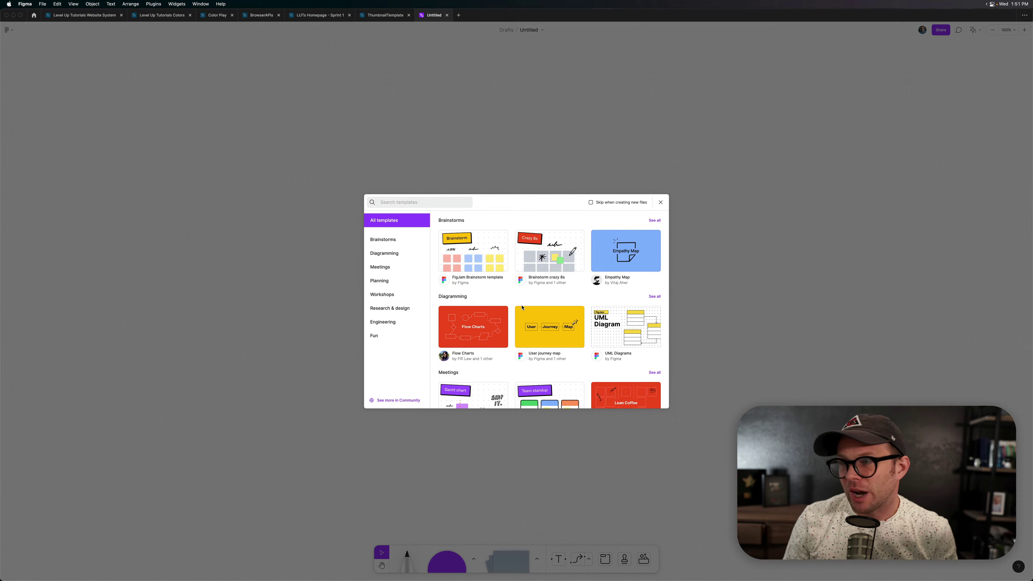
- Browse all FigJam template categories, from Brainstorms through Meetings, Planning, Workshops and Engineering to Fun
scroll(477, 346, down, 4)
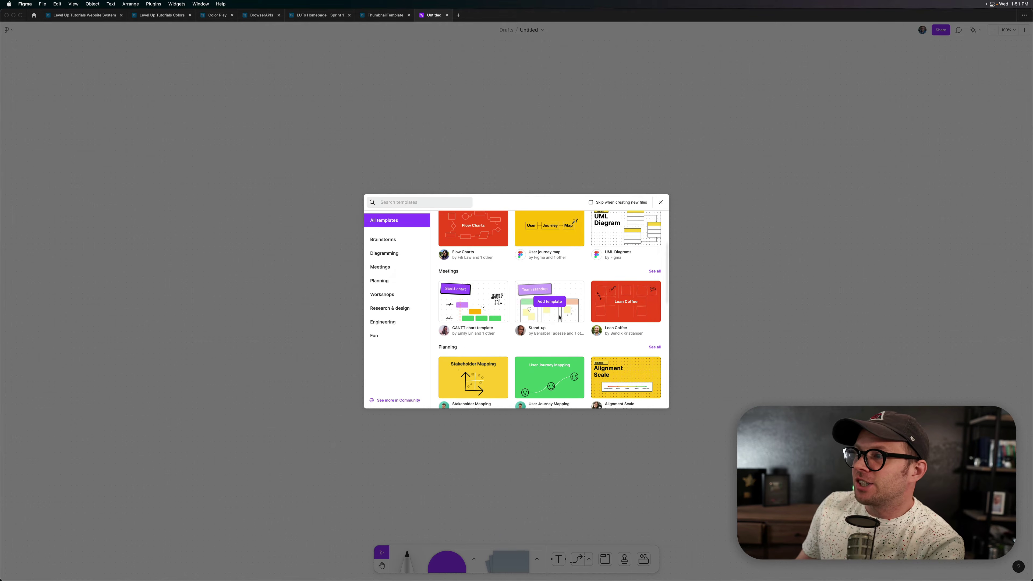
scroll(560, 318, down, 3)
scroll(559, 318, down, 2)
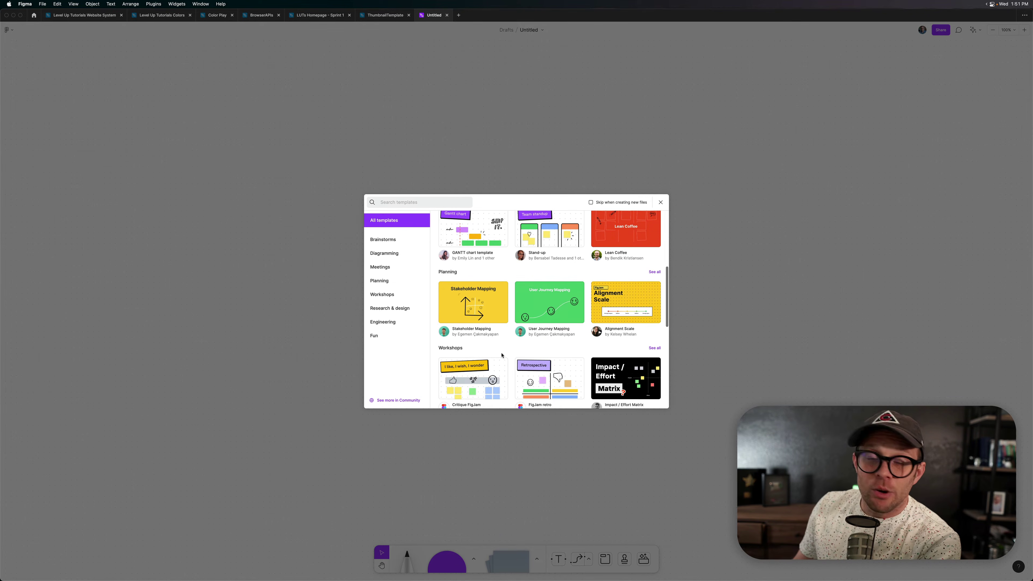
mouse_move(532, 317)
scroll(532, 317, down, 5)
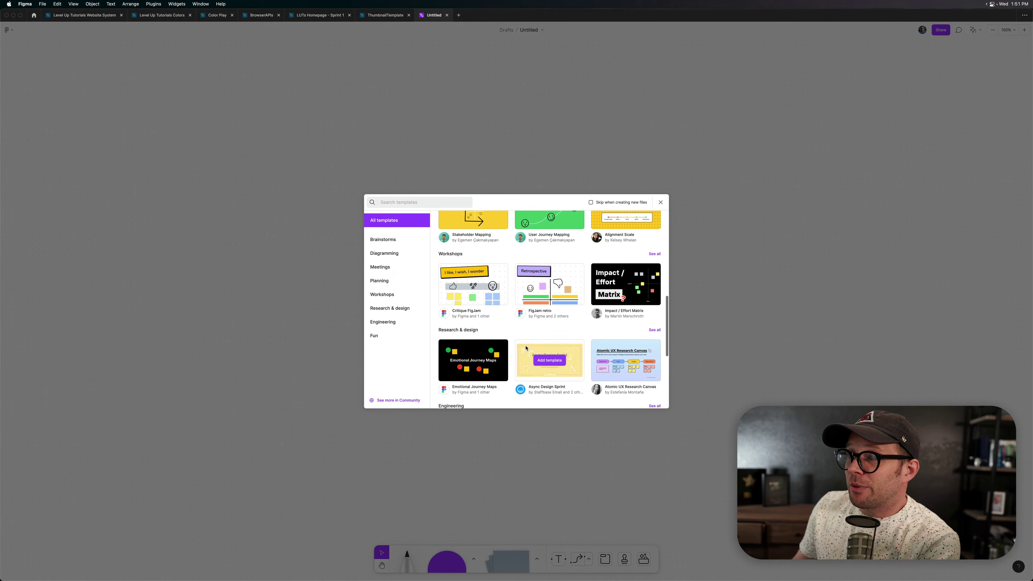
mouse_move(630, 306)
mouse_move(579, 300)
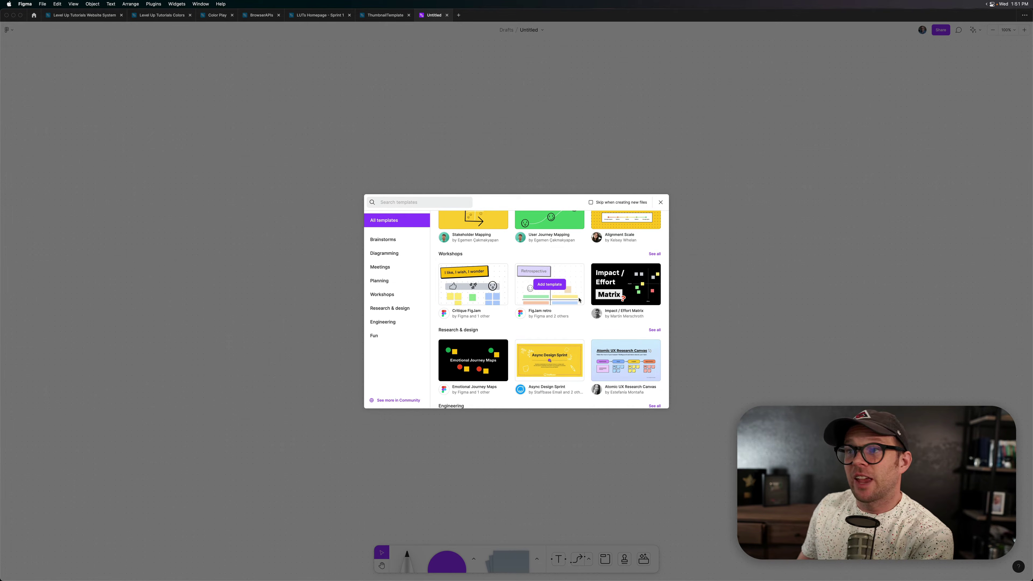
scroll(579, 300, down, 10)
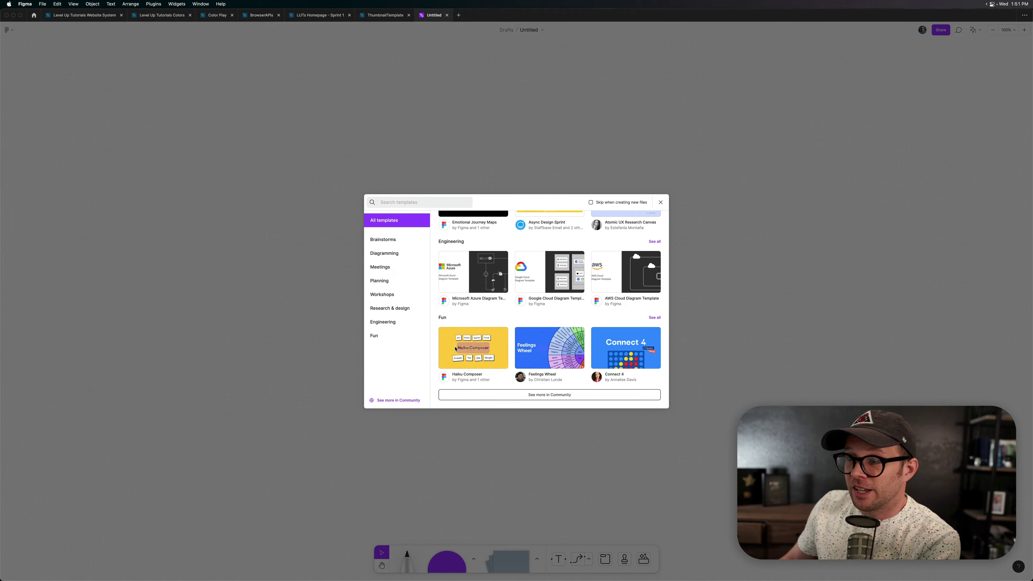
mouse_move(451, 348)
mouse_move(610, 354)
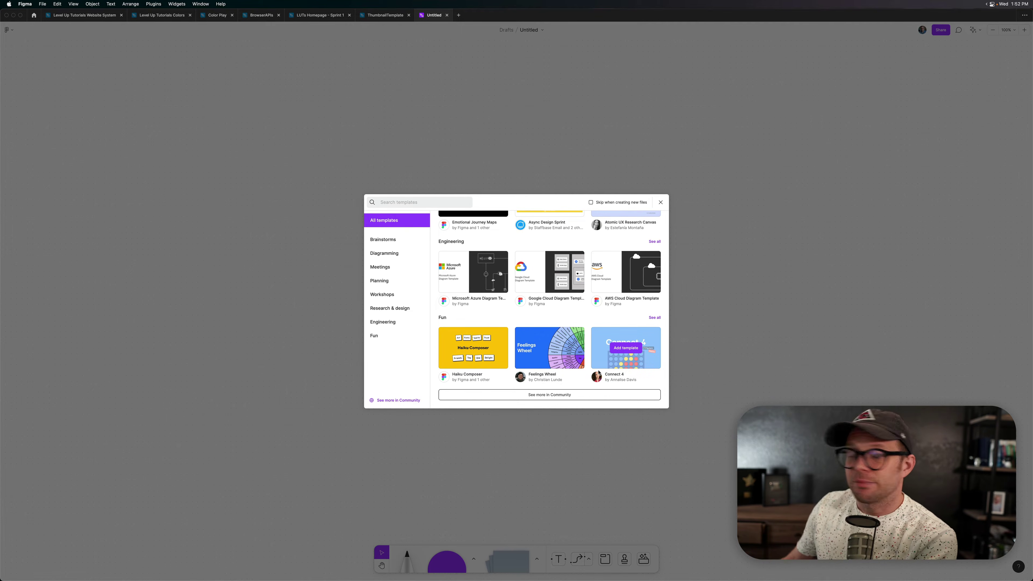
- Add the FigJam Brainstorm template from the Brainstorms category to the new board
scroll(535, 353, up, 10)
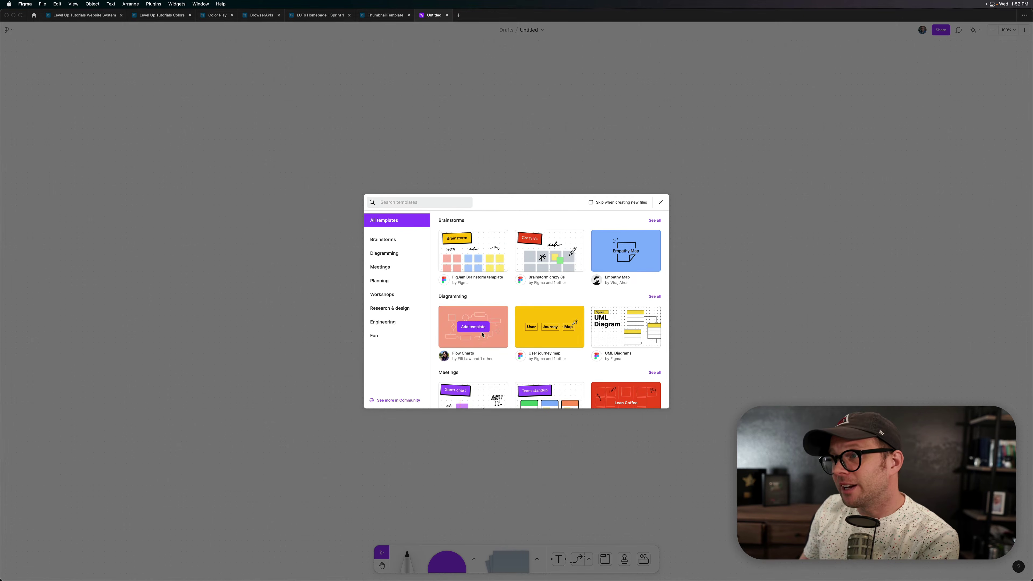
mouse_move(455, 276)
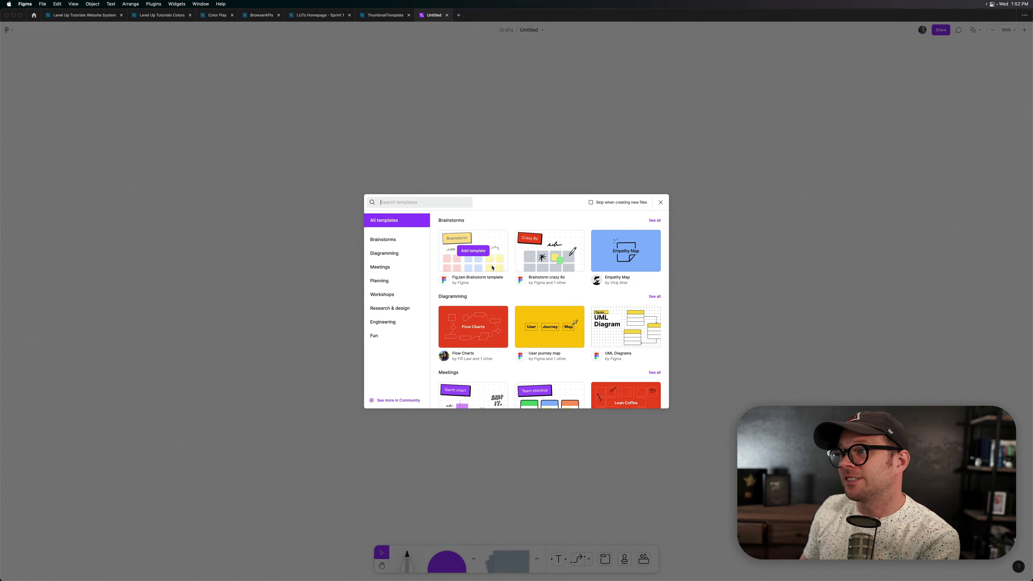
click(459, 267)
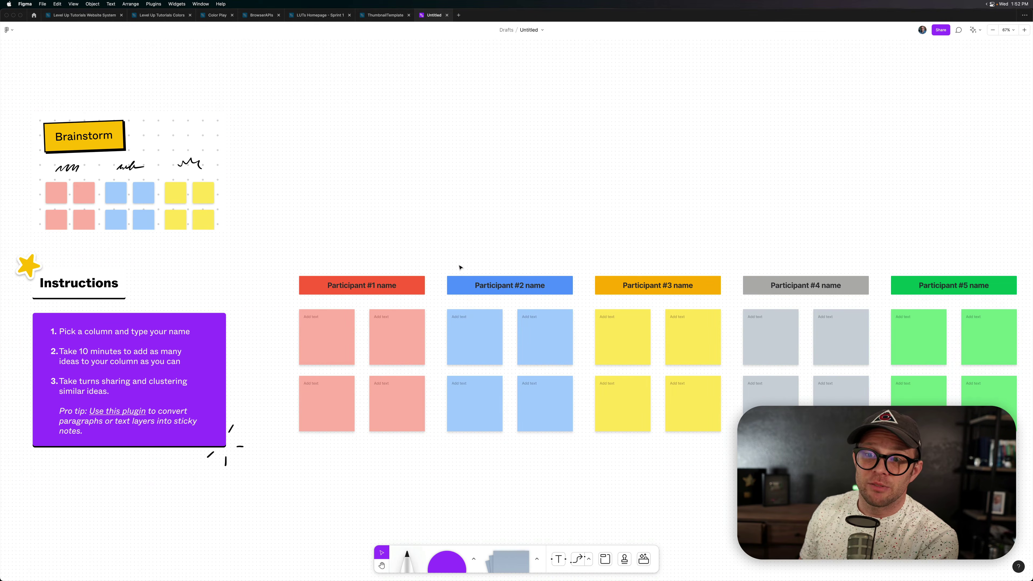
- Place a purple circle in the empty area above the Participant #1 column and label it "Useful"
click(233, 415)
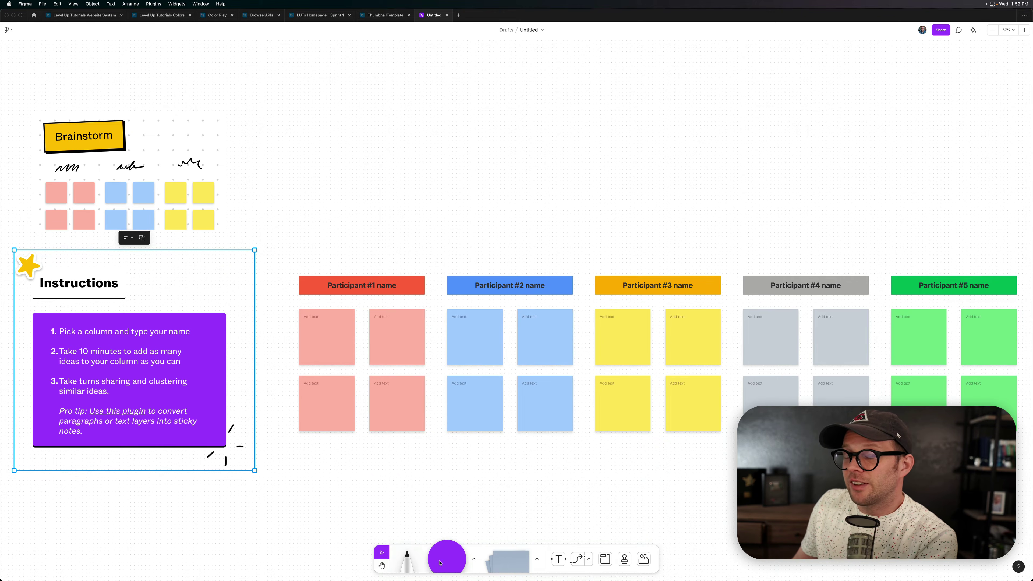
drag(440, 562, 336, 158)
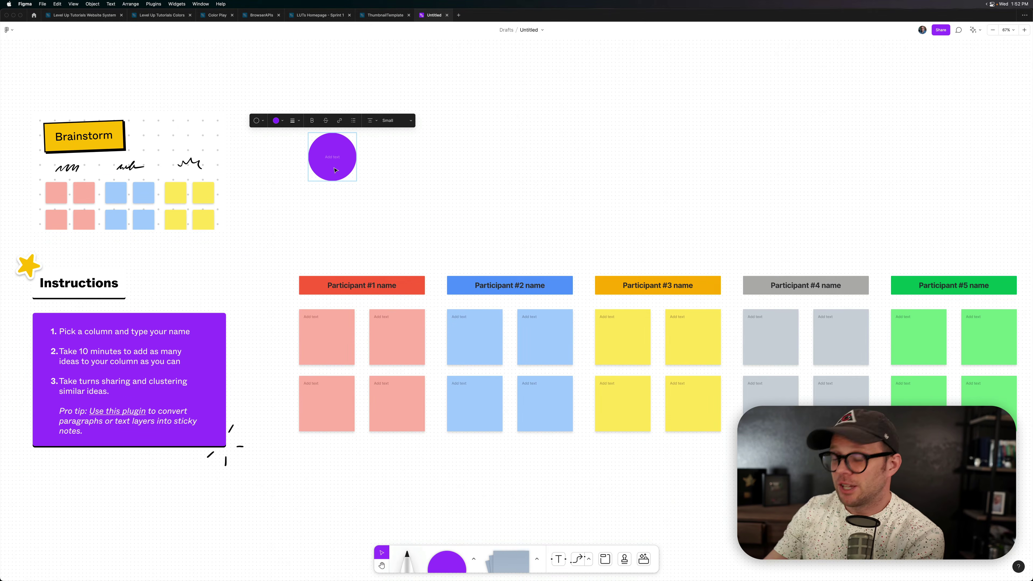
text(User)
text(ful)
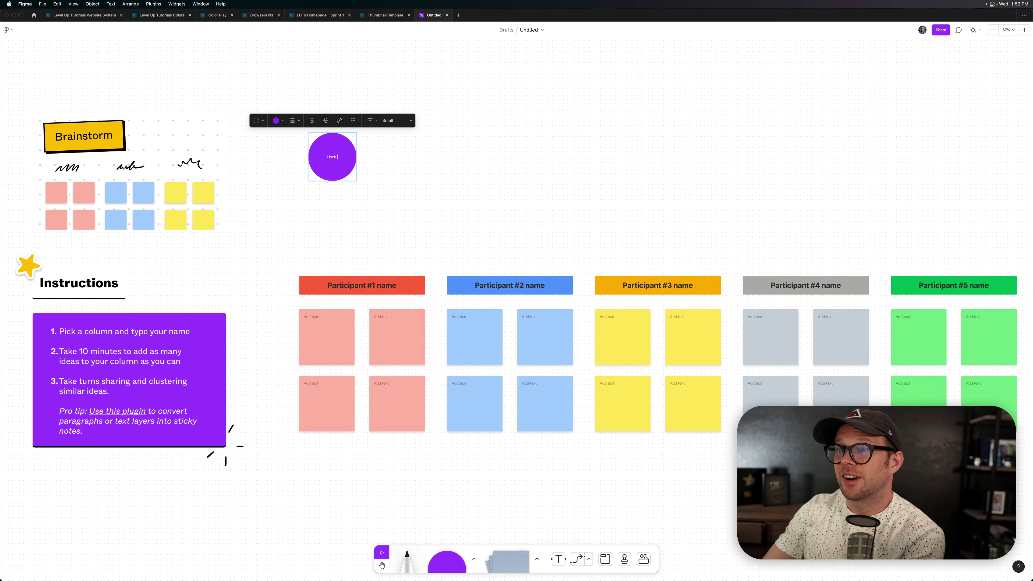
key(Escape)
key(Escape)
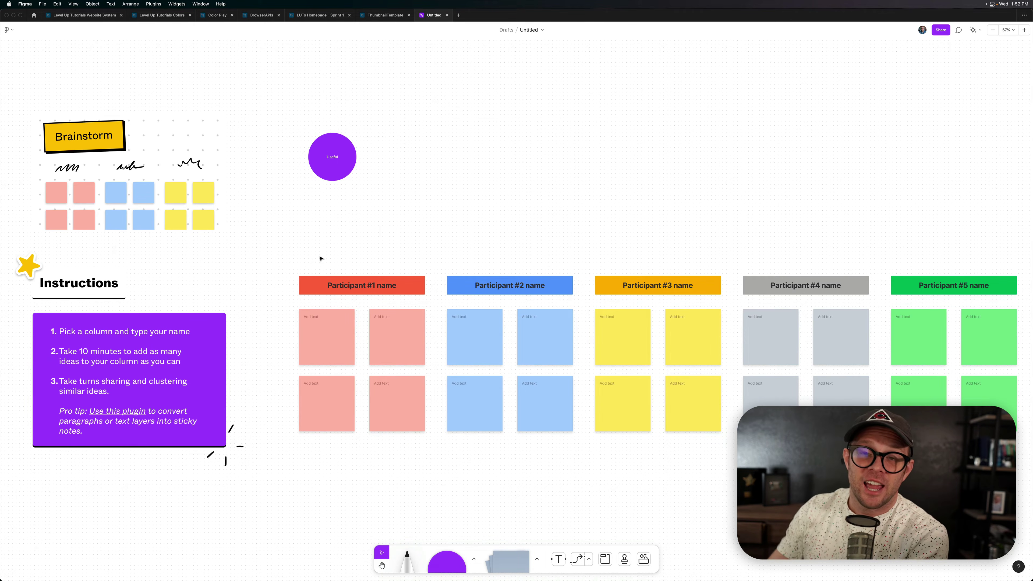
- Add a second circle to the right of the "Useful" circle, linked to it by a connector arrow
click(357, 160)
mouse_move(370, 159)
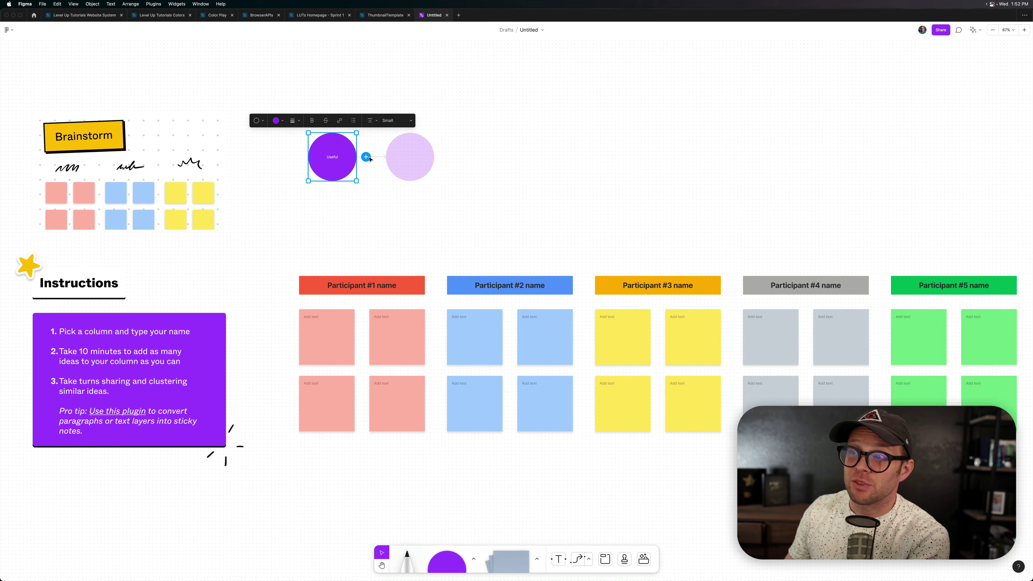
click(370, 158)
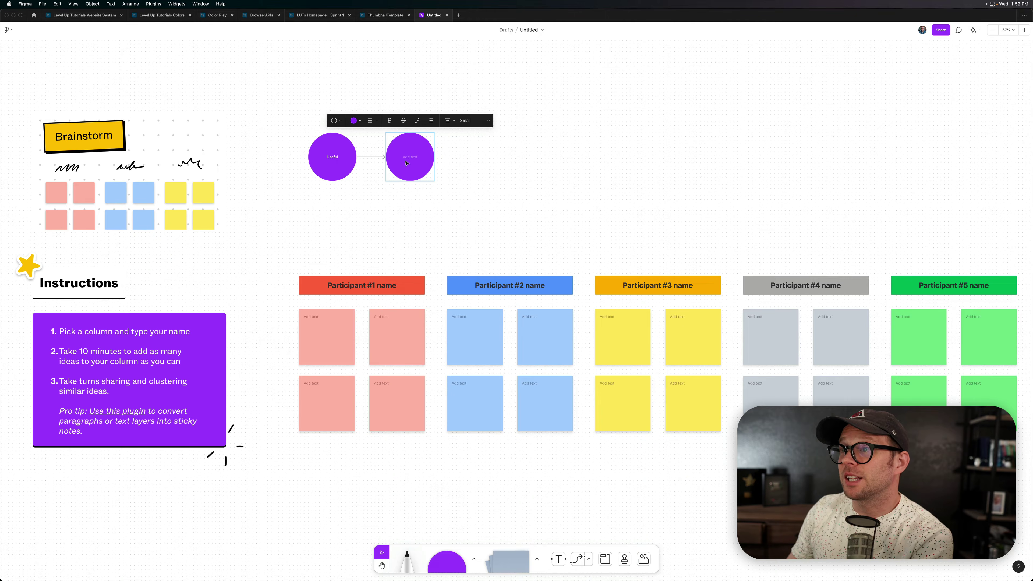
- Change the second circle's fill to a custom light purple
click(354, 120)
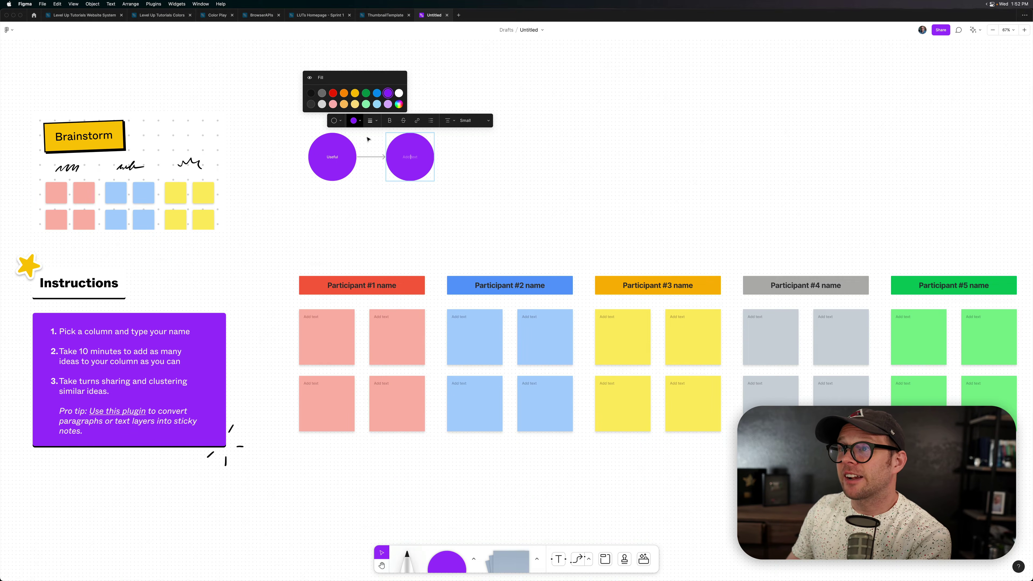
click(399, 105)
click(333, 161)
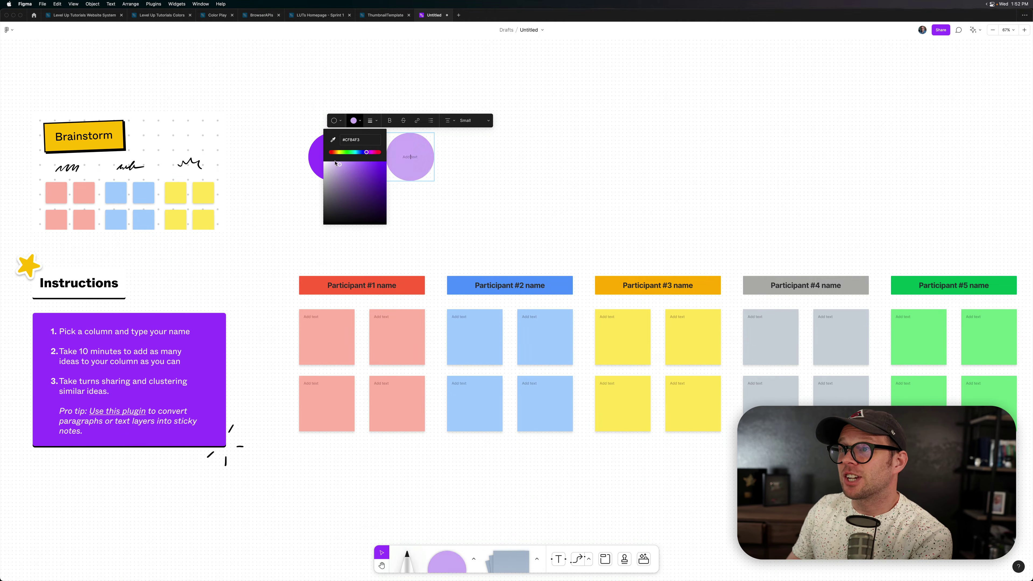
- Change the second circle's fill to a custom pale cyan
drag(368, 153, 356, 154)
click(486, 196)
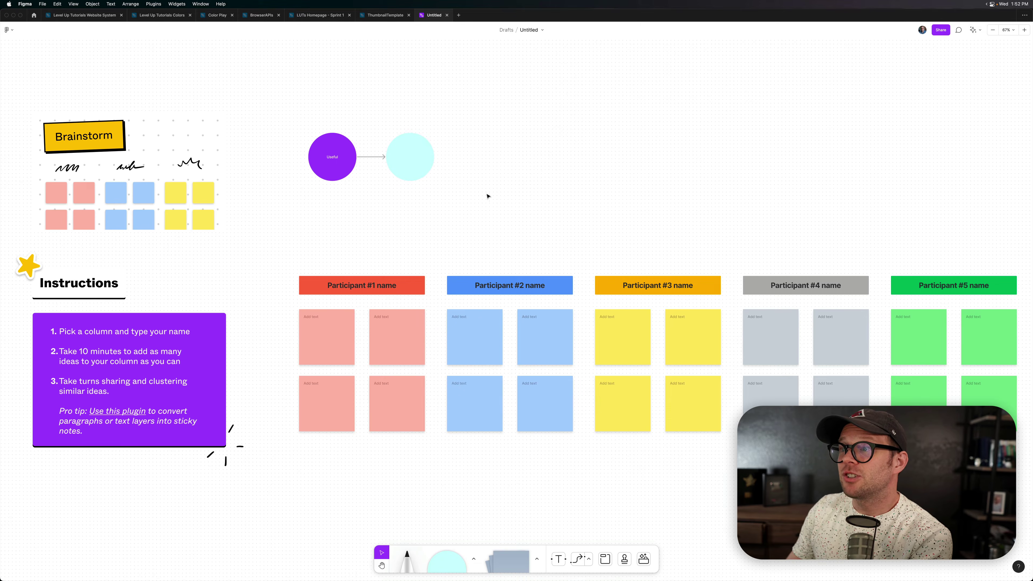
- Look over the sticky note colour choices and the available shape types
scroll(295, 292, down, 10)
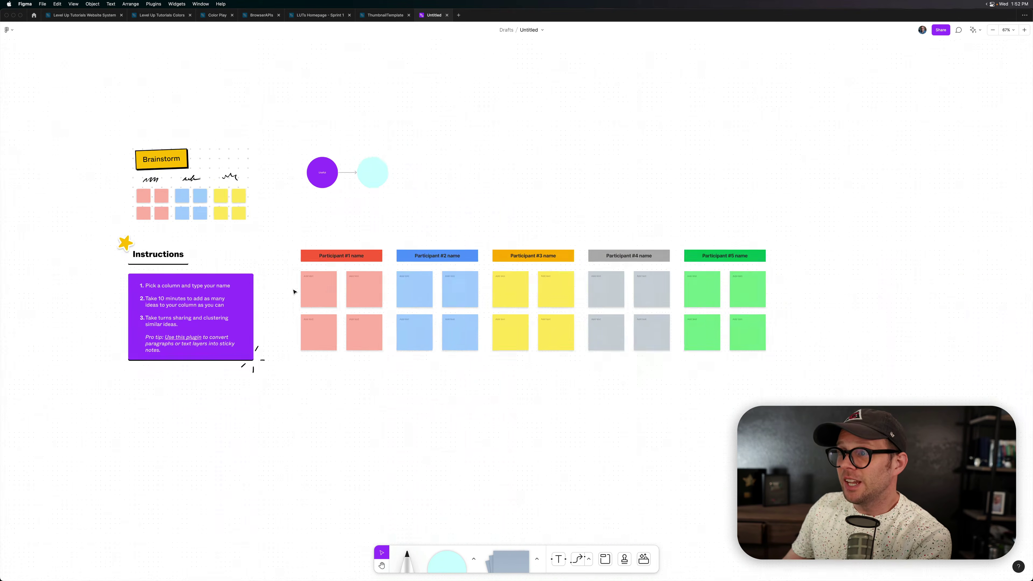
scroll(295, 291, up, 10)
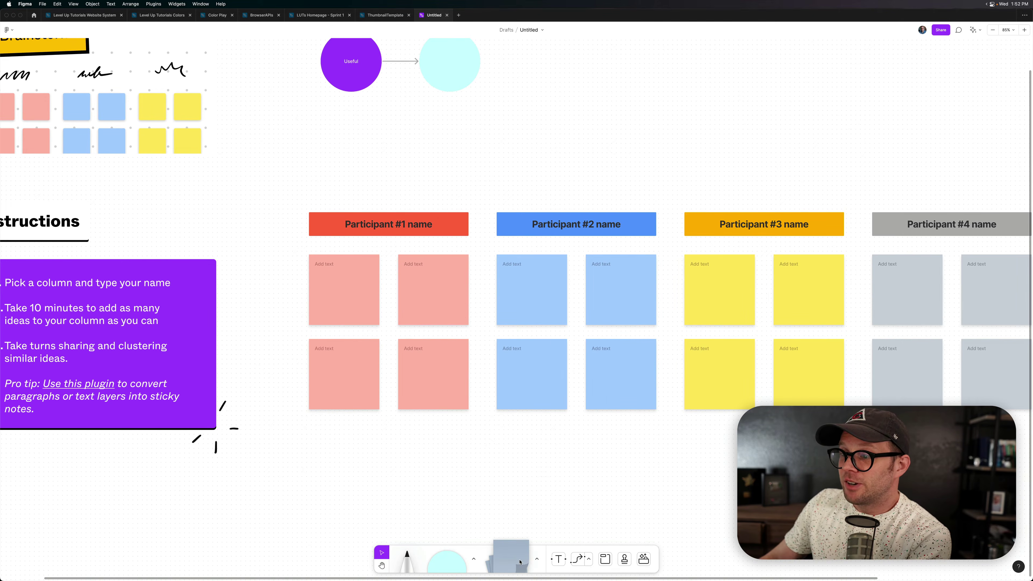
click(536, 561)
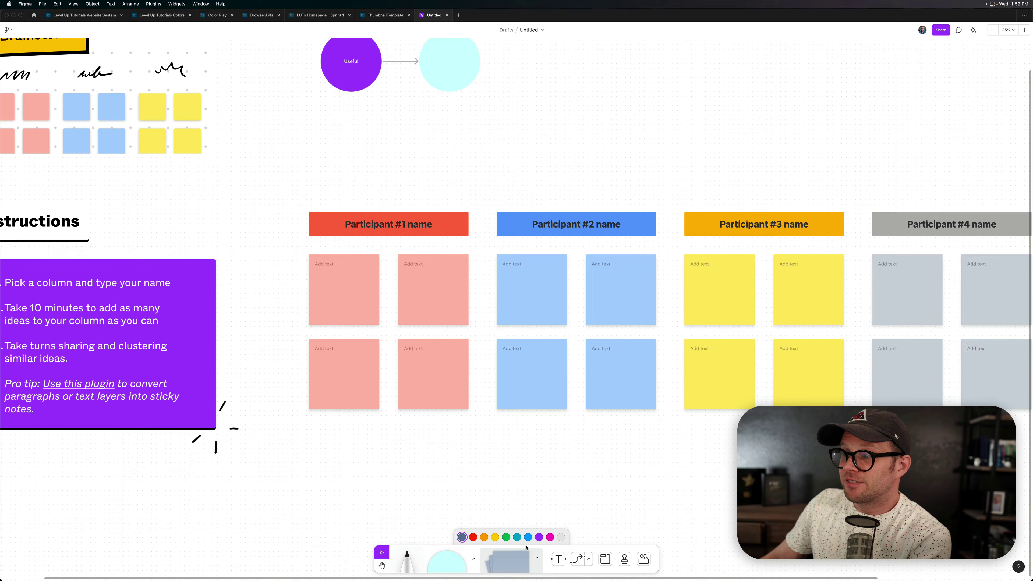
click(469, 561)
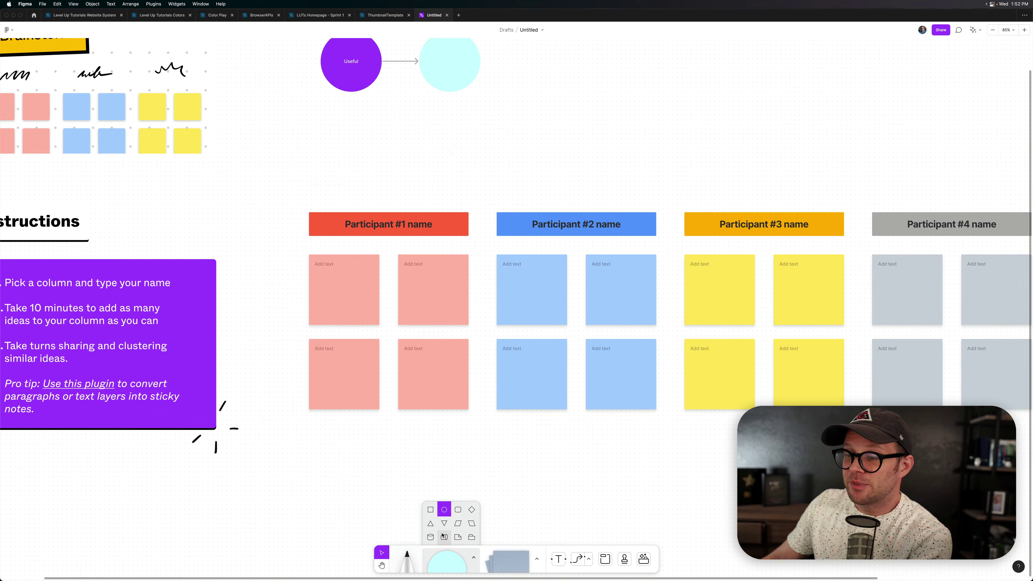
- Lay three multicoloured confetti washi tape strips across the Participant #1 column's upper area and one green-and-pink patterned strip just below the circles
click(407, 562)
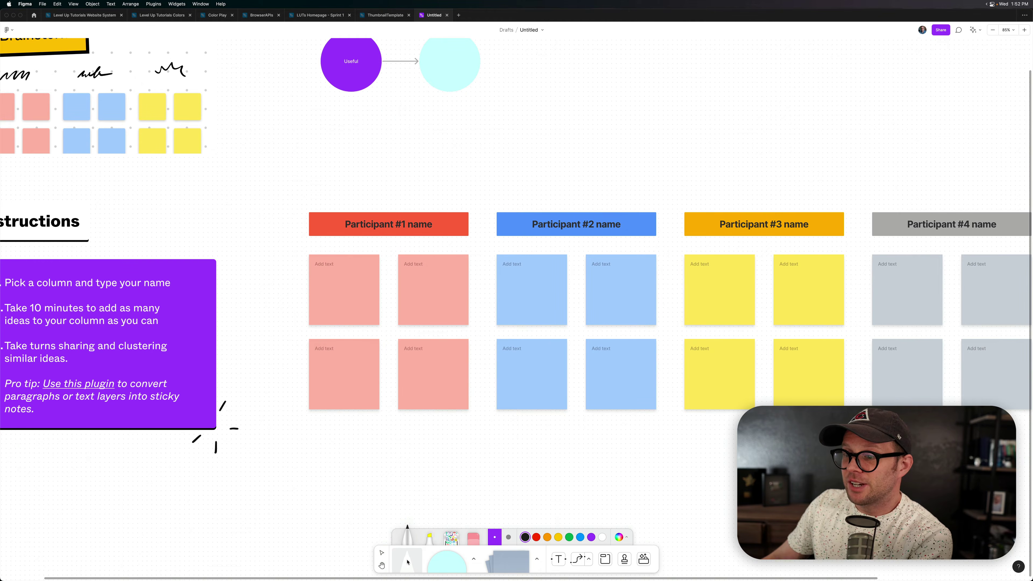
click(452, 542)
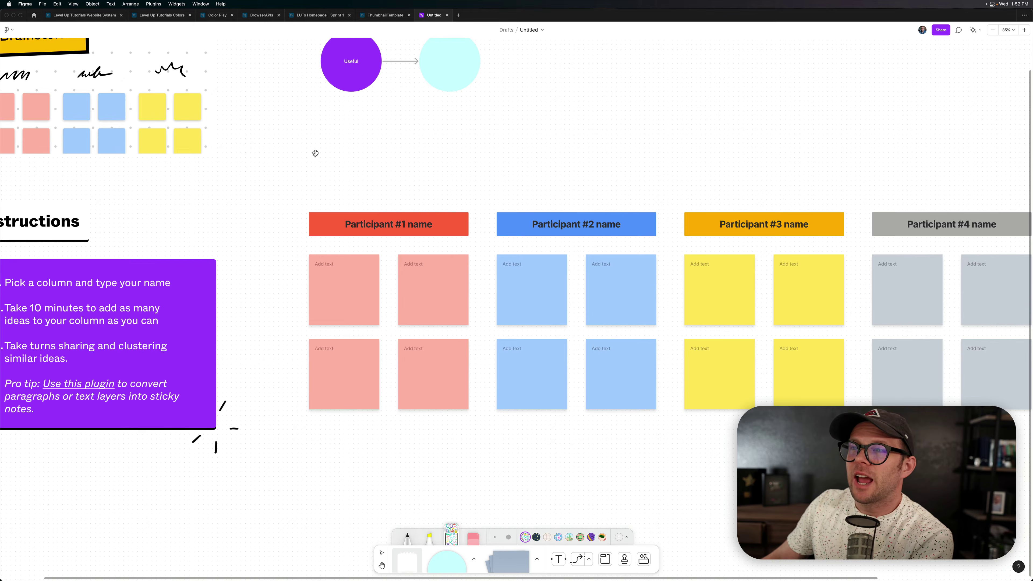
mouse_move(316, 153)
mouse_down()
mouse_move(372, 302)
mouse_move(345, 317)
mouse_up()
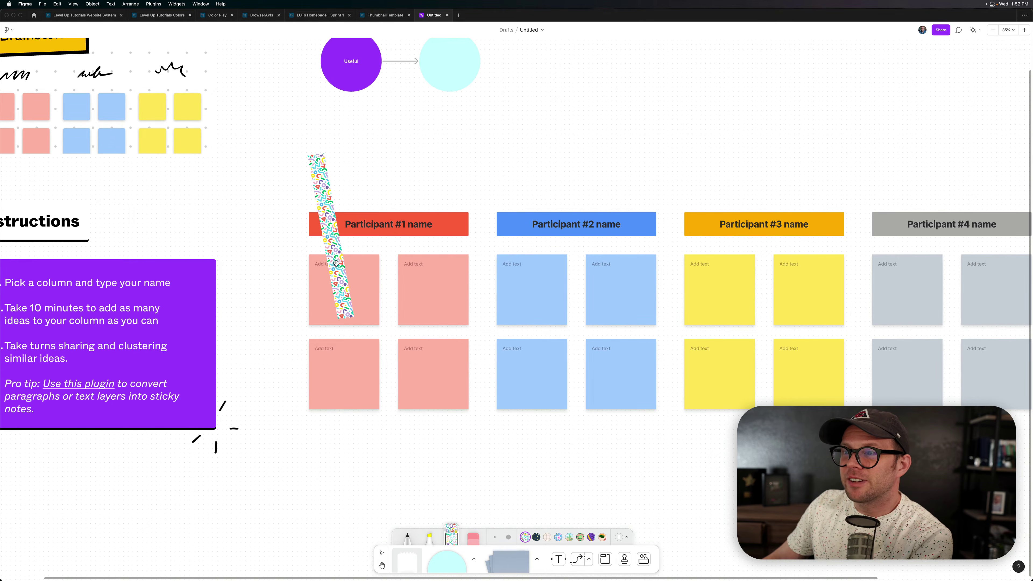
mouse_move(338, 265)
mouse_down()
mouse_move(291, 222)
mouse_move(269, 223)
mouse_up()
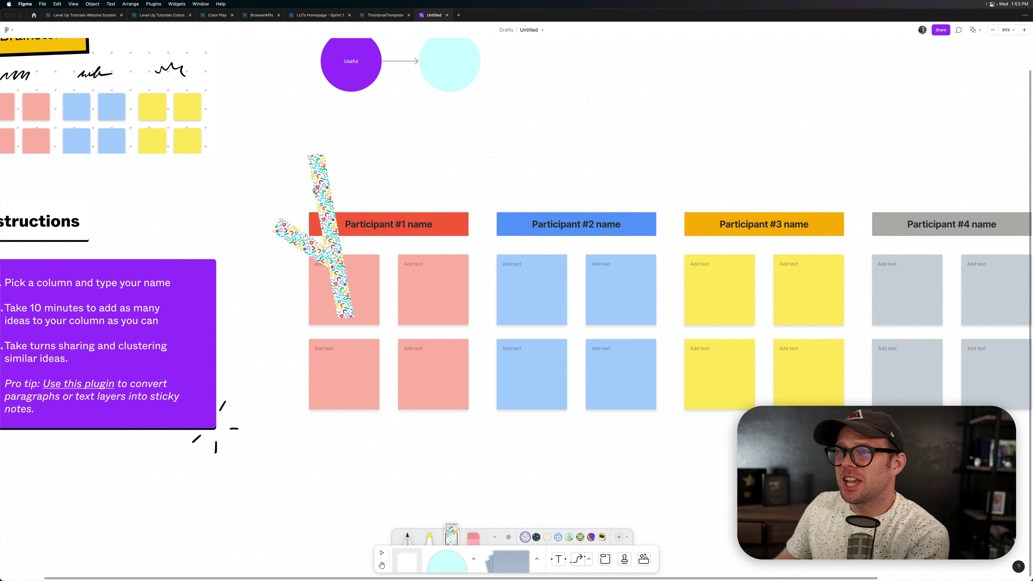
mouse_move(419, 185)
mouse_down()
mouse_move(196, 230)
mouse_move(224, 215)
mouse_up()
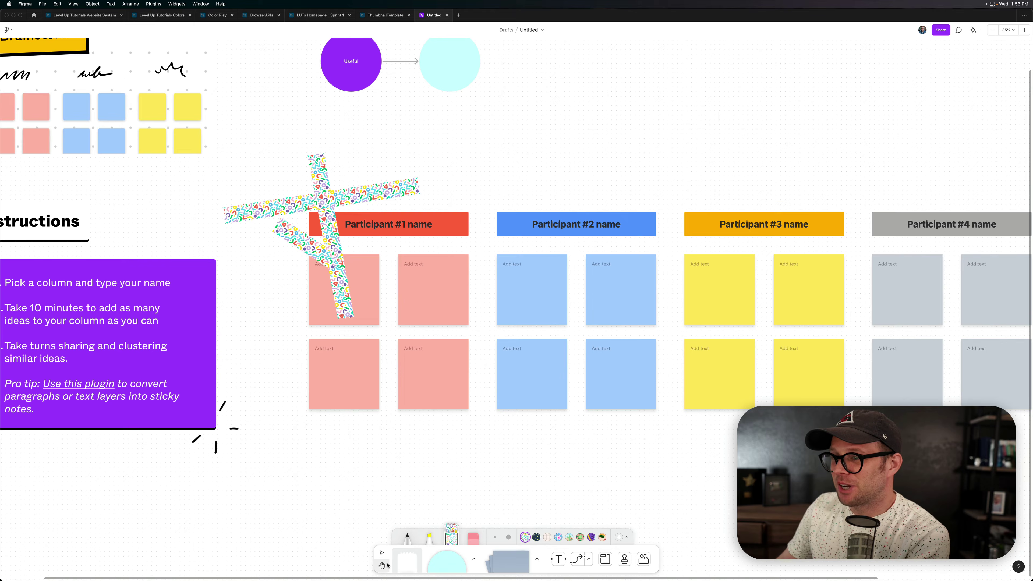
click(581, 537)
drag(508, 94, 332, 136)
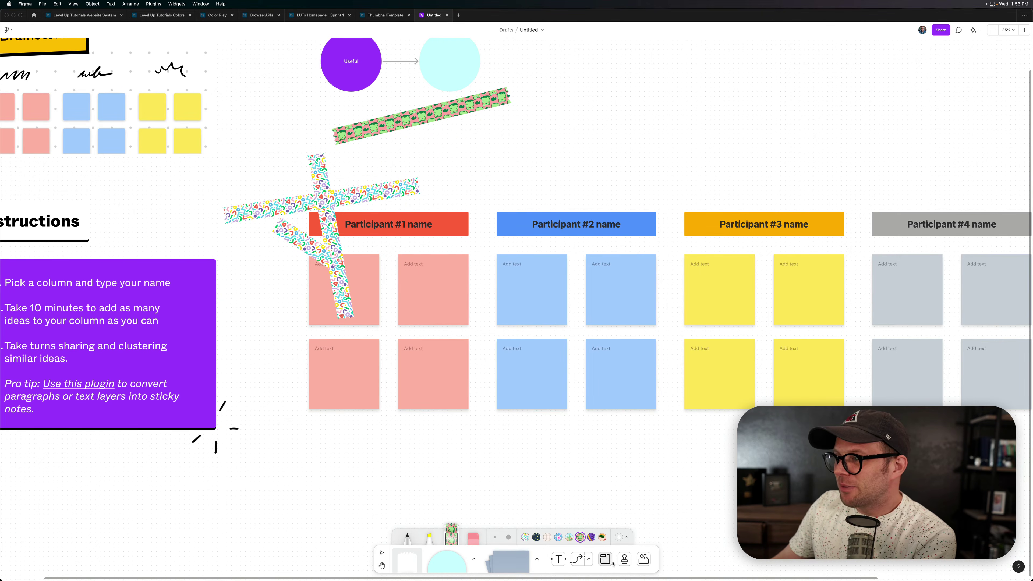
- Stamp a heart on the near corners of the Participant #2 and Participant #1 headers
click(625, 560)
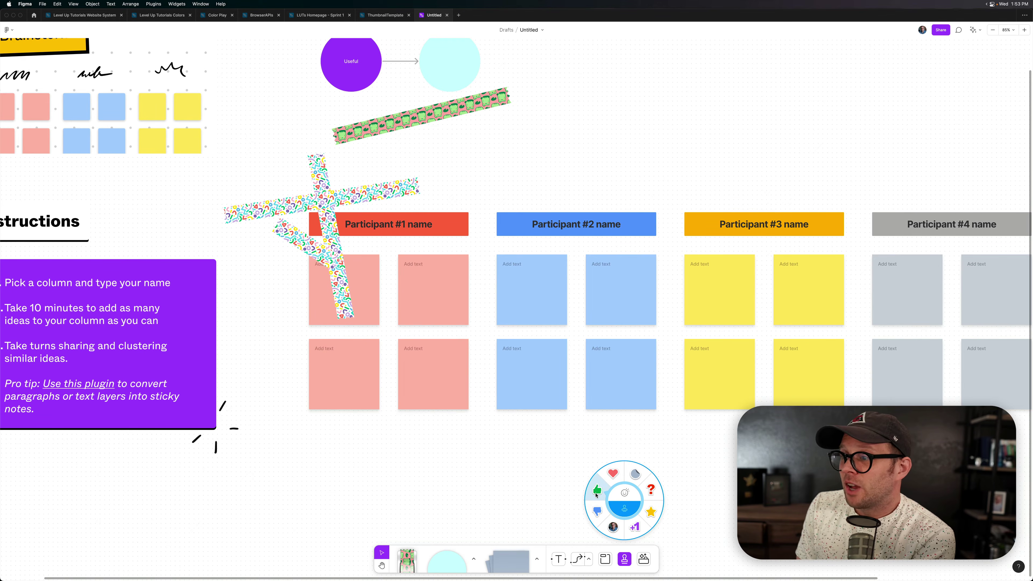
click(612, 475)
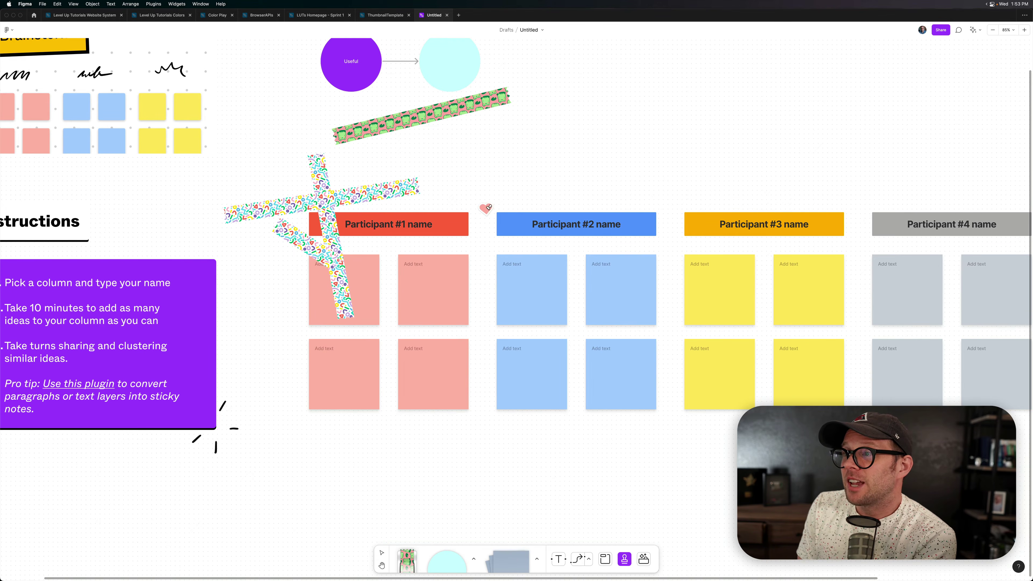
click(501, 214)
click(467, 211)
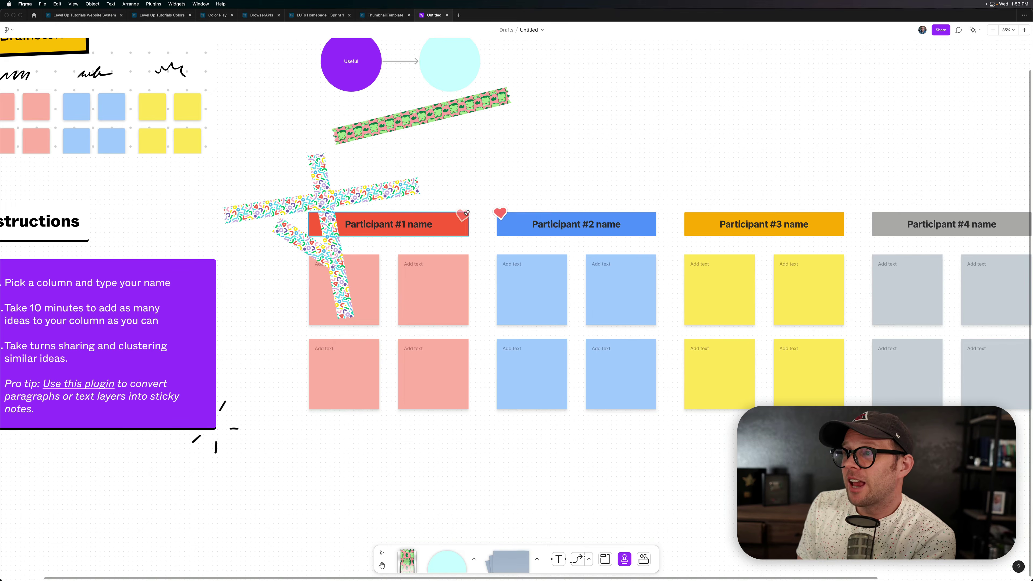
- Stamp the profile picture on the Participant #1 header's upper-right corner and the Participant #3 header's upper-left corner
click(624, 559)
click(611, 526)
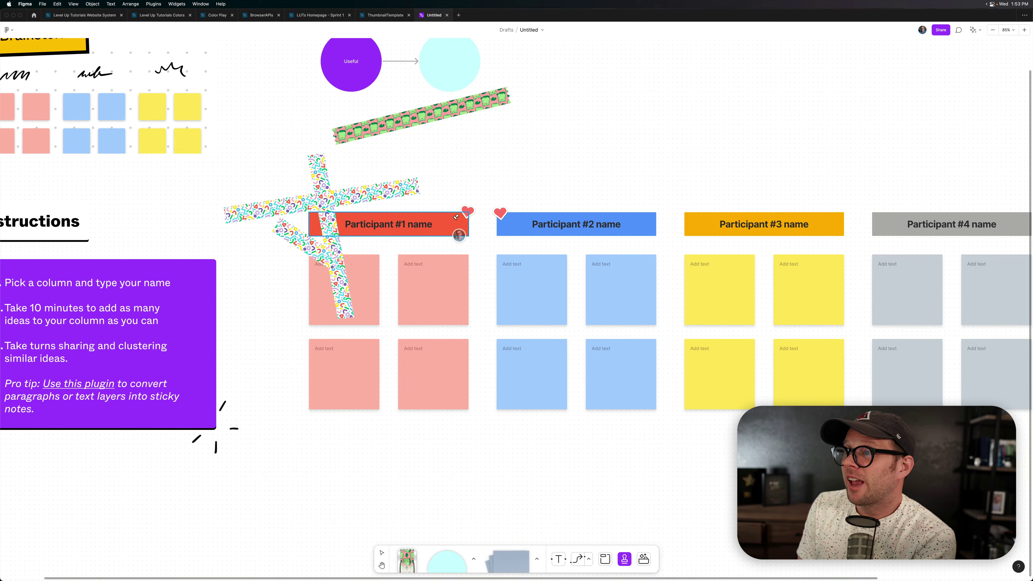
click(462, 209)
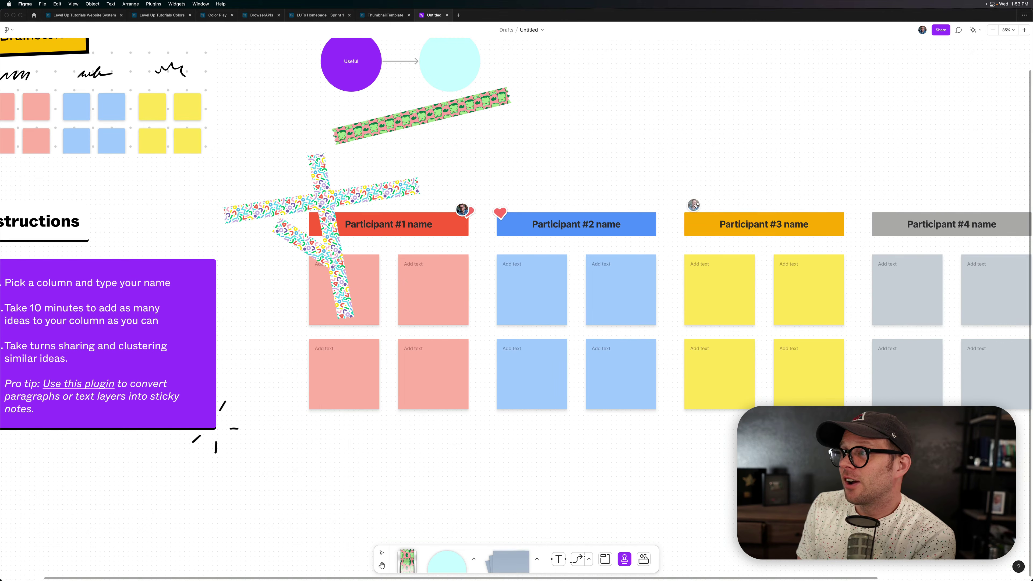
click(692, 209)
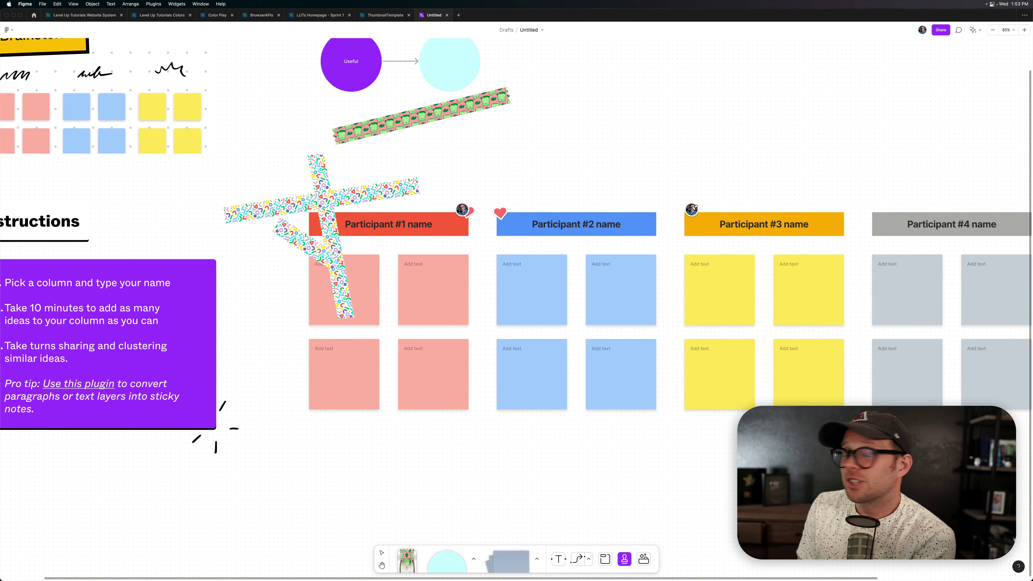
- Stamp a thumbs-down on Participant #2's upper-left sticky note and on Participant #4's lower-left sticky note
click(624, 560)
click(597, 511)
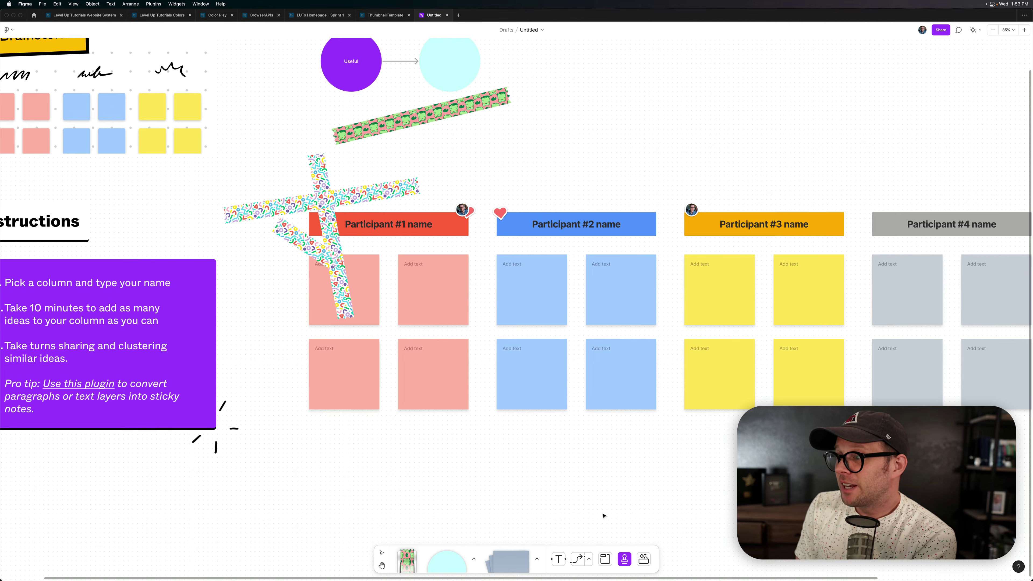
click(515, 300)
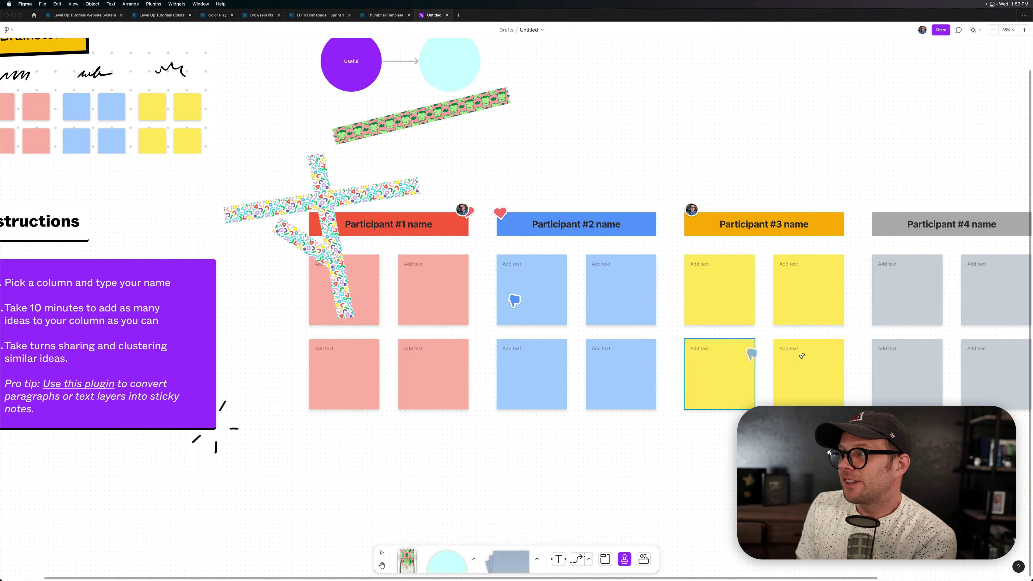
click(889, 371)
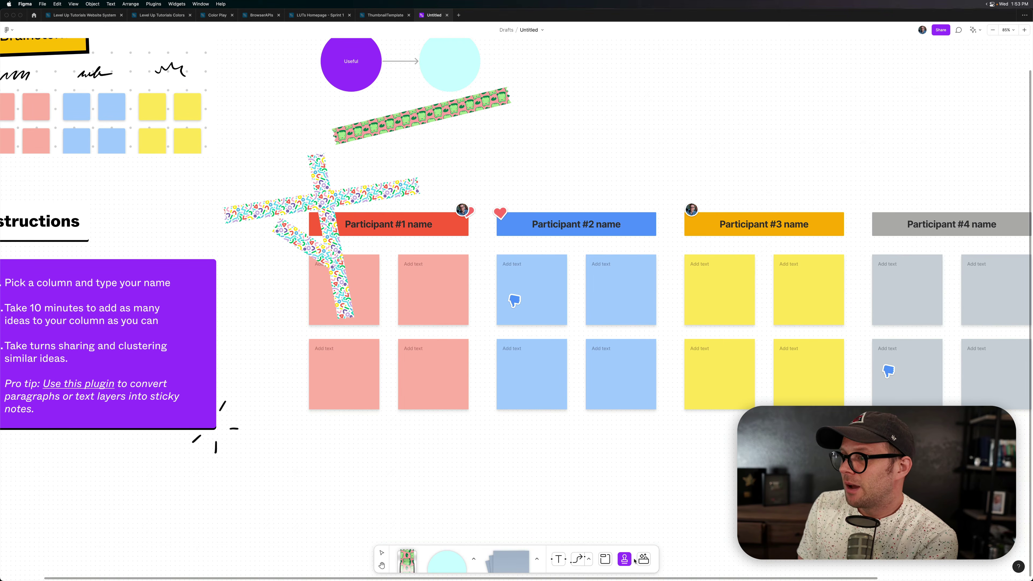
- Stamp a thumbs-up on Participant #2's lower-right sticky note and a question mark on Participant #3's upper-left sticky note
click(624, 561)
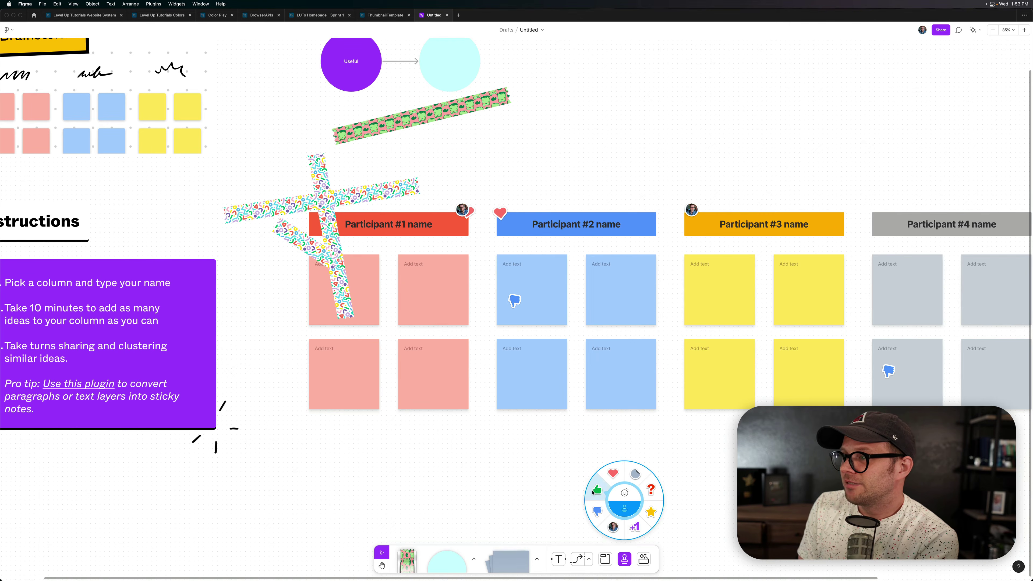
click(593, 491)
click(624, 374)
click(624, 560)
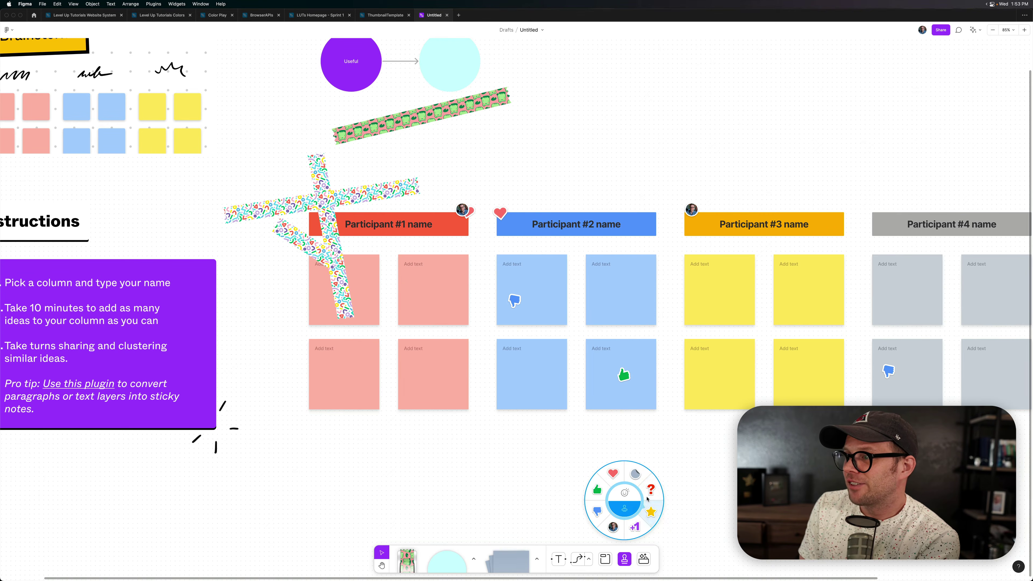
click(648, 497)
click(722, 298)
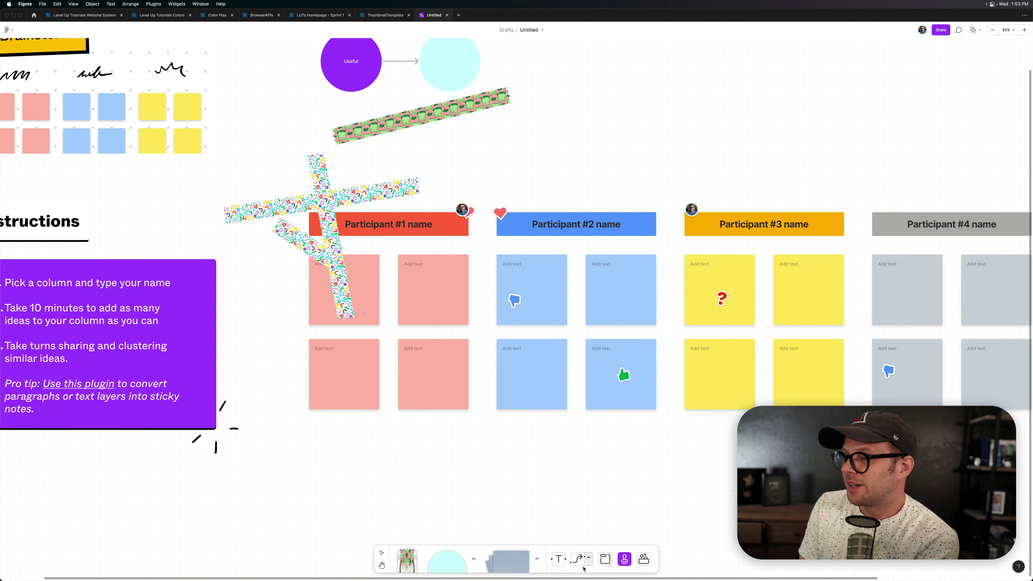
- Post the comment "Hello I have a question about this" on Participant #2's upper-right sticky note and preview it
click(607, 560)
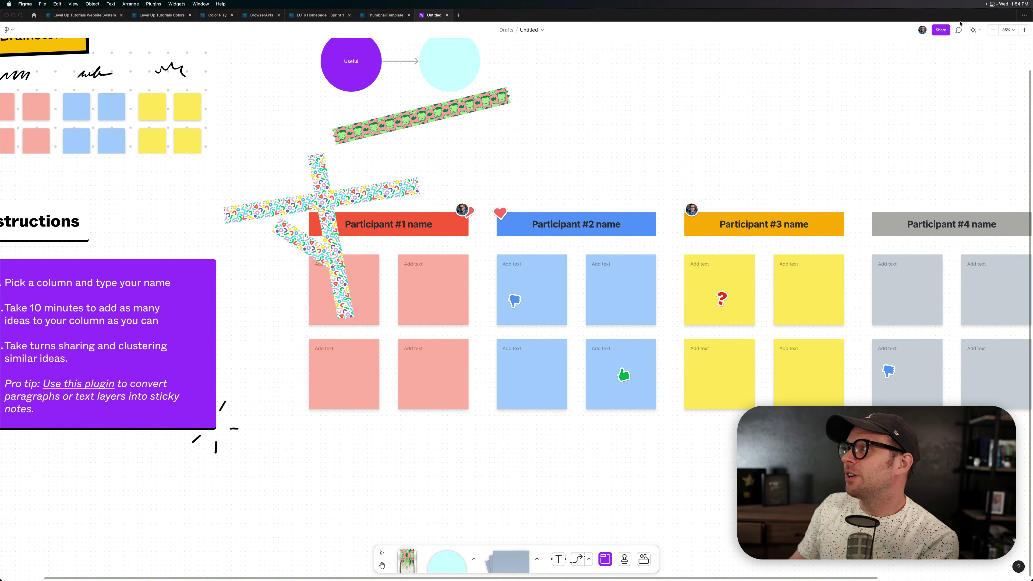
click(959, 30)
click(639, 291)
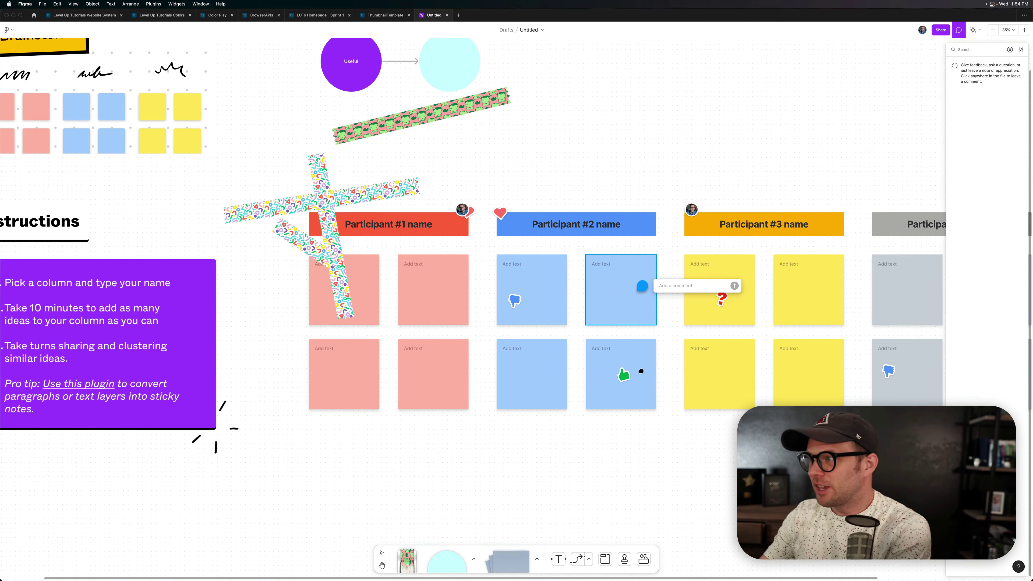
text(Hello)
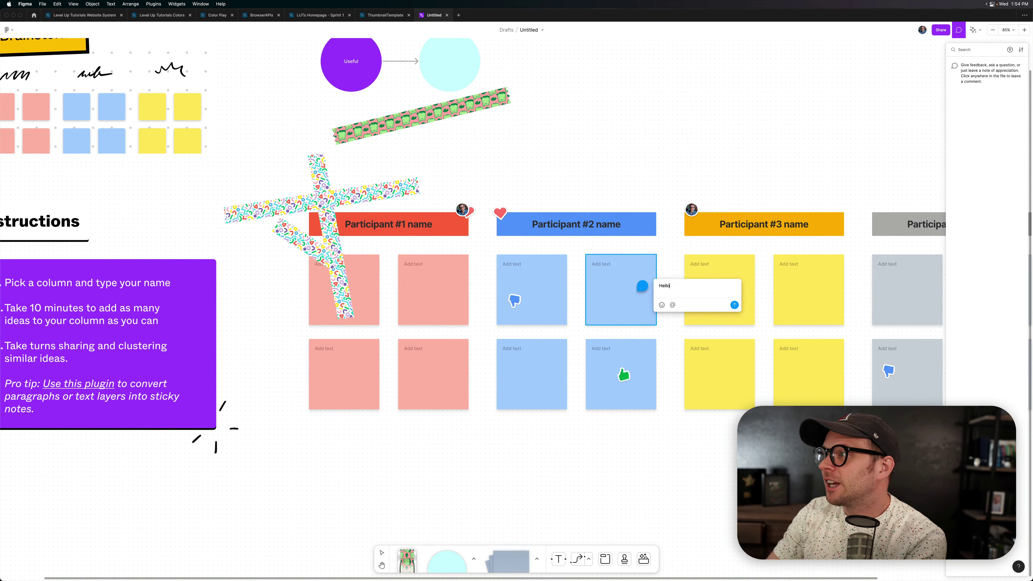
text( I have a question about this)
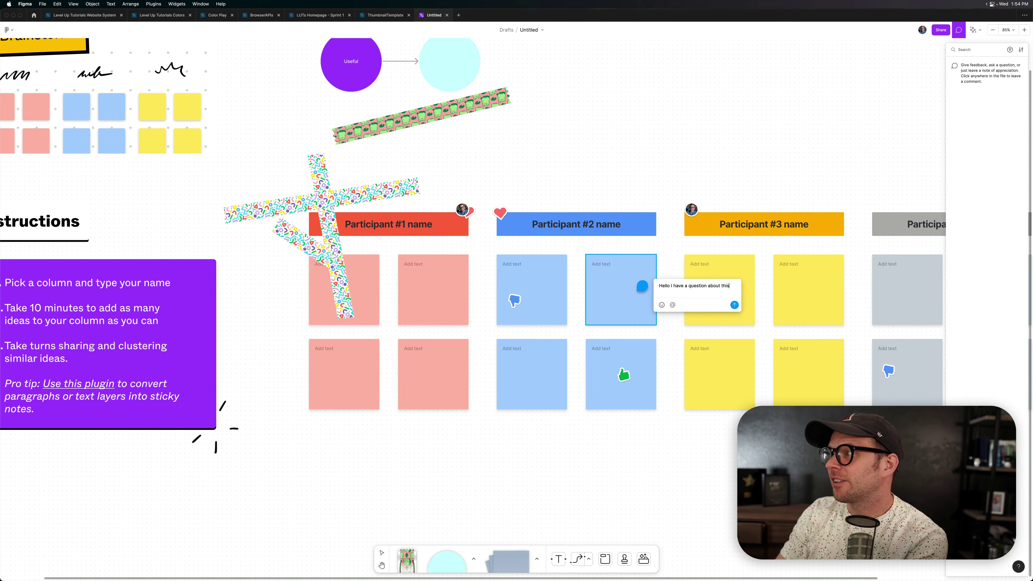
key(Return)
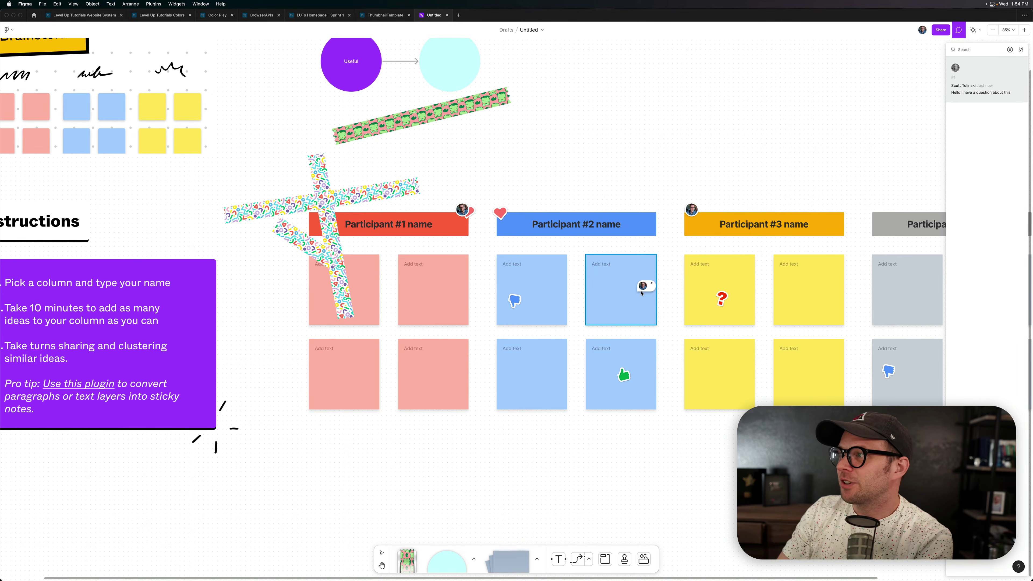
mouse_move(642, 293)
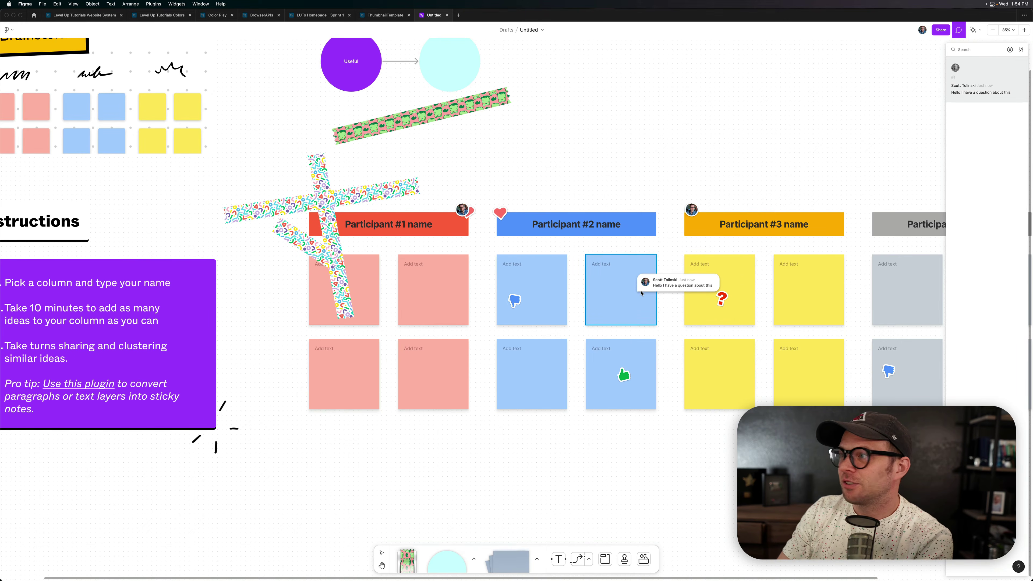
click(629, 493)
key(Escape)
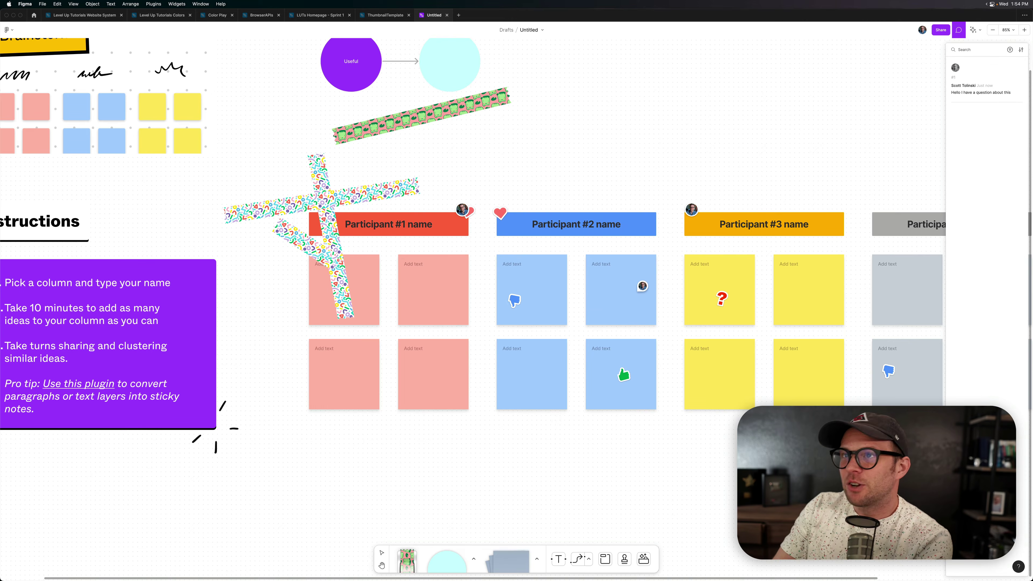
- Open the recent FigJam file "Level-Up Tutorials Sprint 1- Homepage" and examine its design feedback notes and sticky note clusters
click(34, 16)
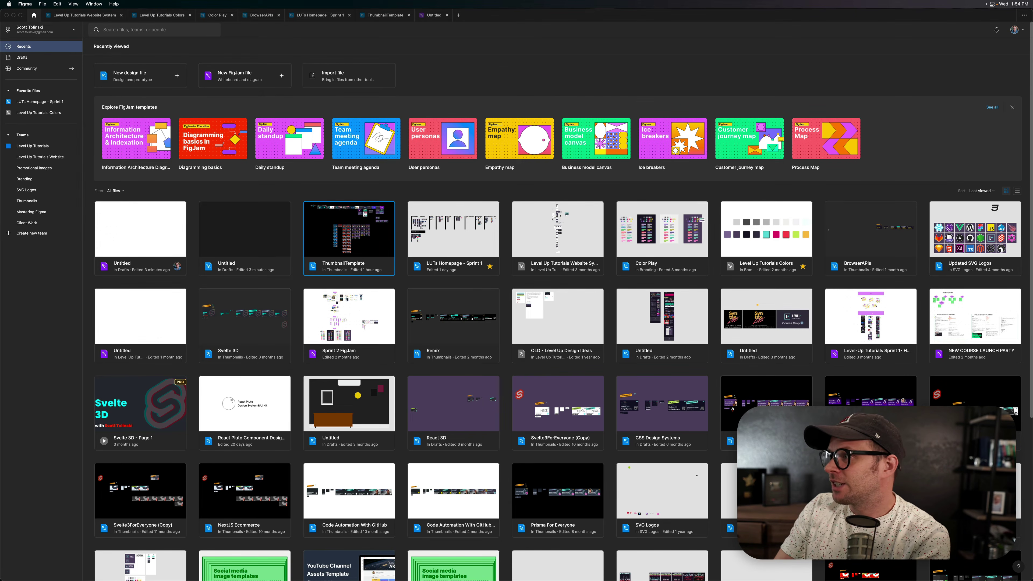
double_click(863, 355)
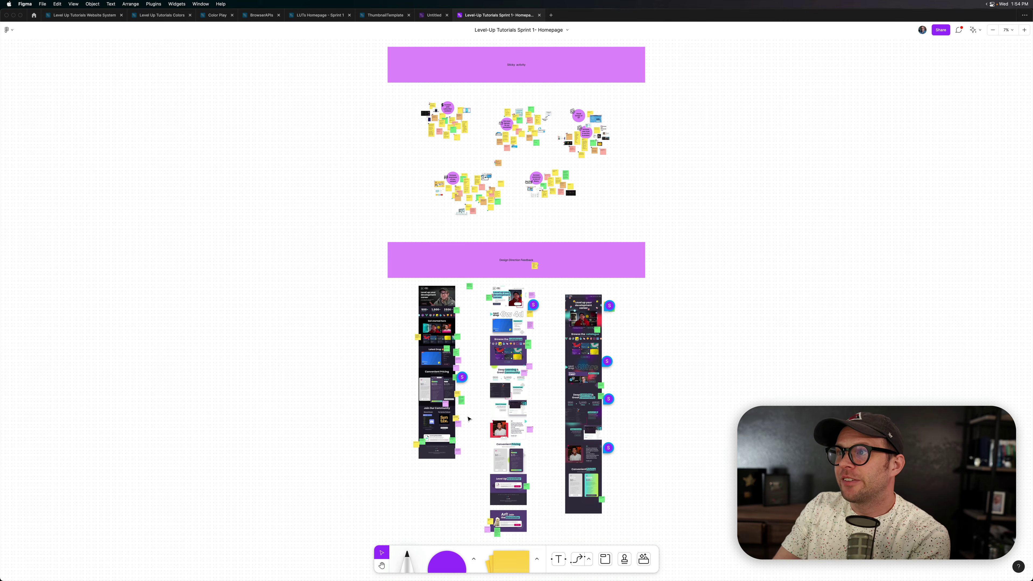
scroll(469, 419, up, 5)
scroll(468, 424, up, 3)
scroll(468, 426, down, 3)
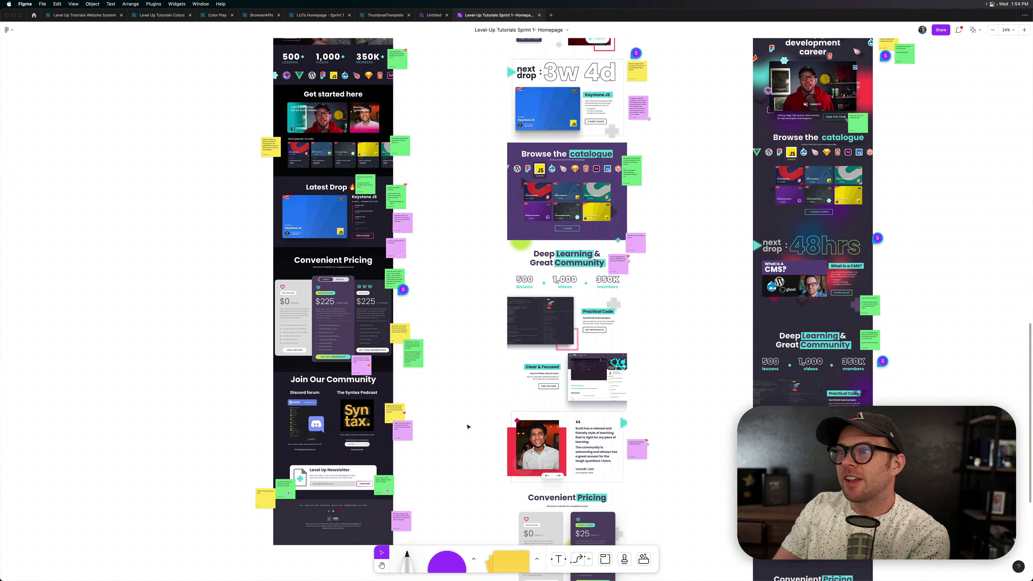
scroll(468, 426, down, 3)
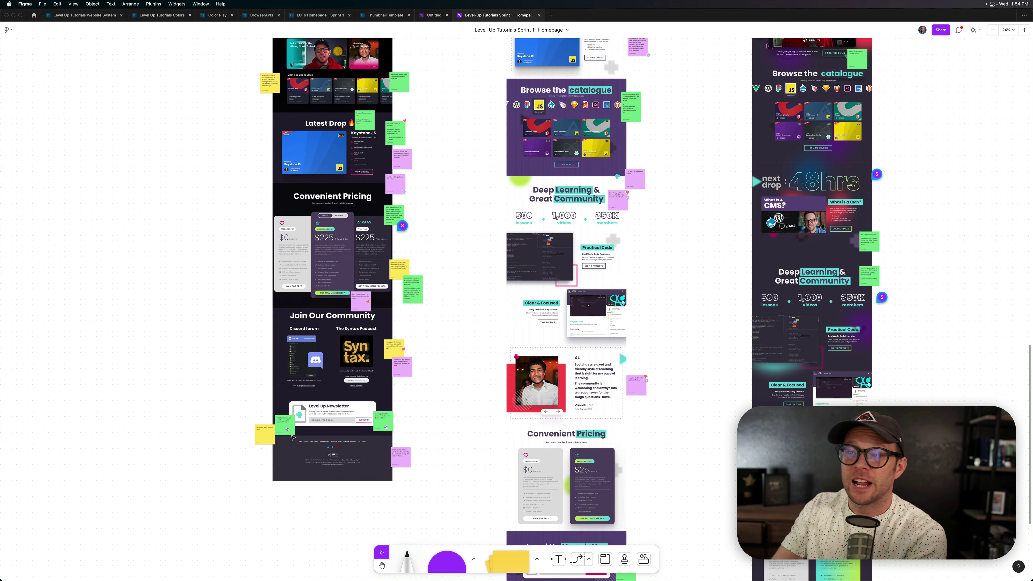
scroll(290, 436, up, 20)
scroll(291, 437, down, 10)
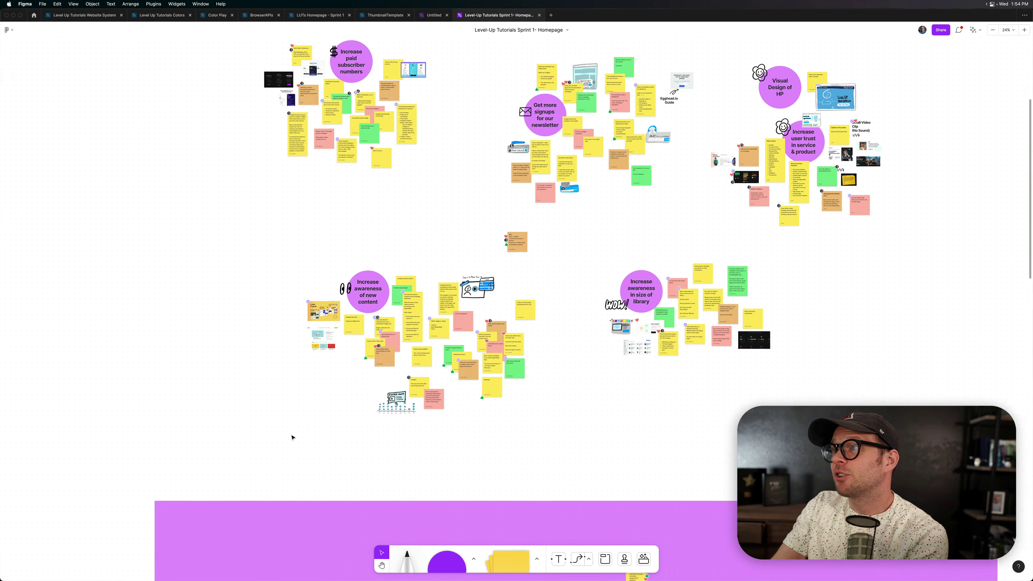
- Examine the board's Sticky activity clusters and the homepage mockups under Design Direction Feedback, finishing with an overview of both sections
scroll(292, 437, up, 6)
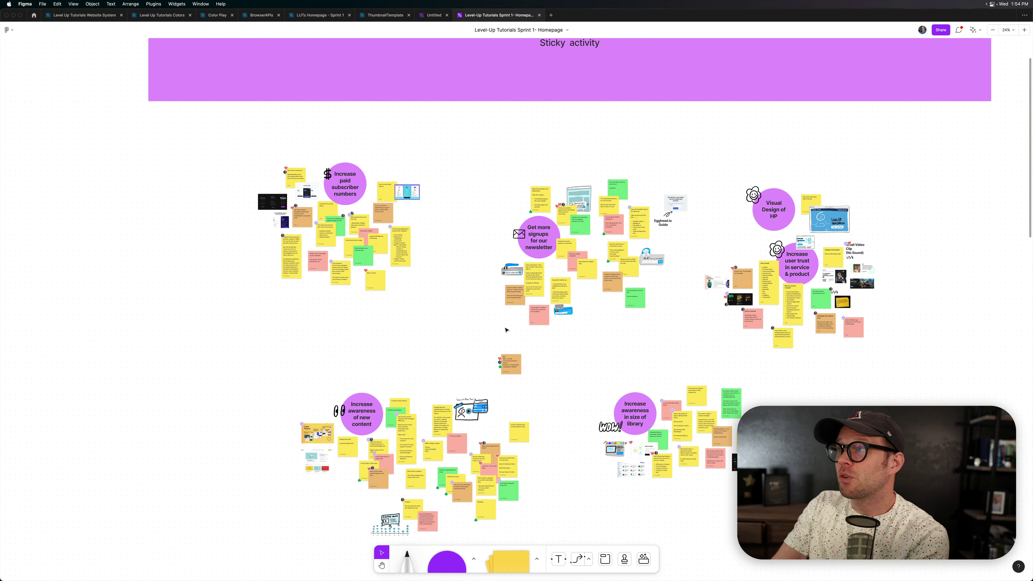
scroll(505, 329, down, 20)
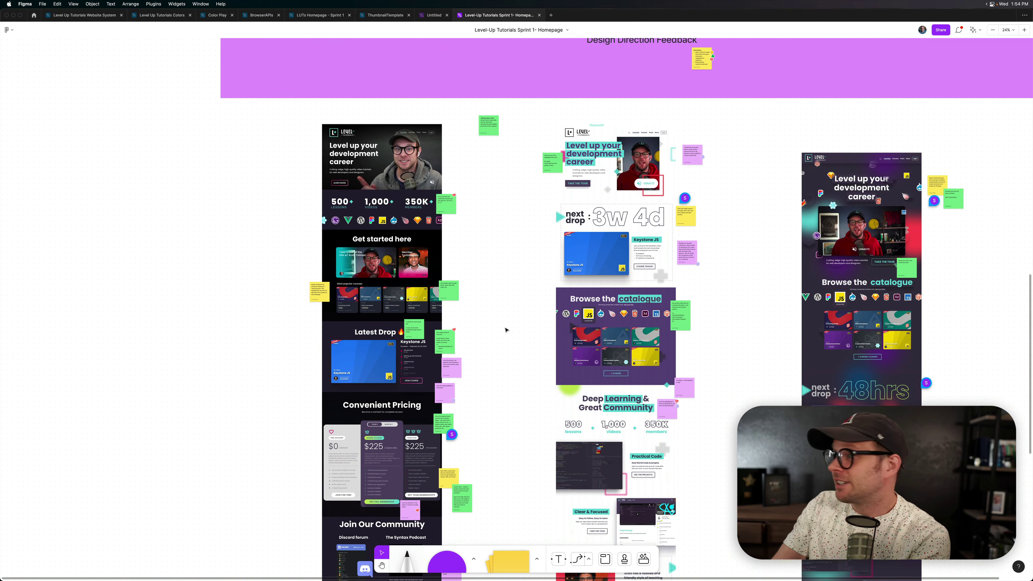
scroll(505, 330, down, 20)
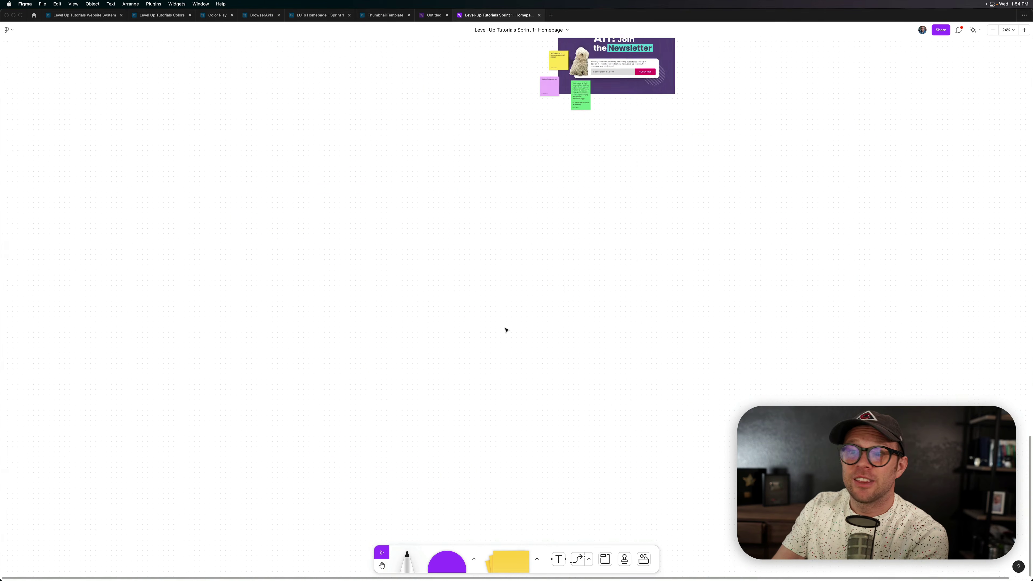
scroll(506, 330, down, 10)
scroll(505, 330, up, 10)
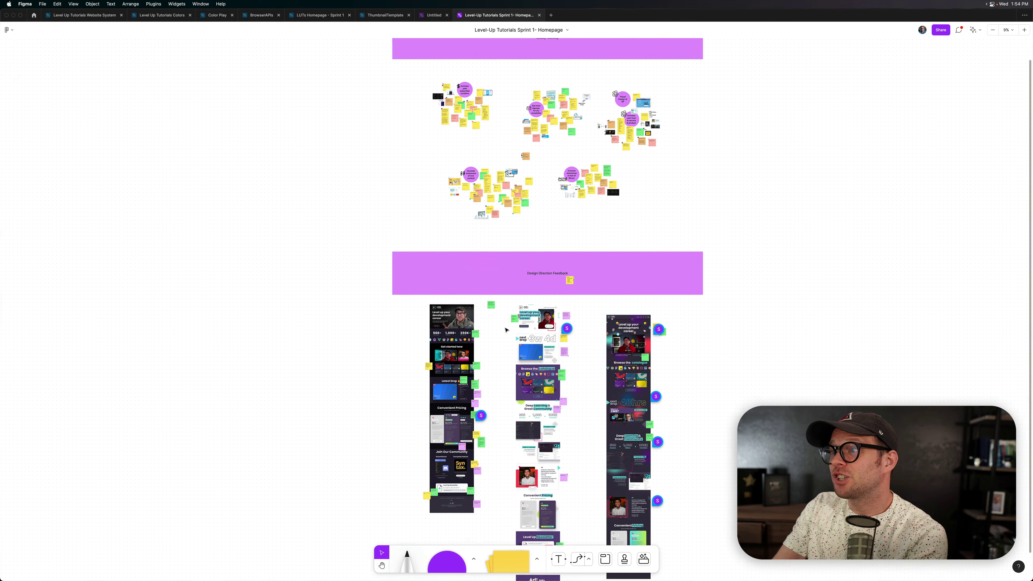
scroll(506, 329, down, 1)
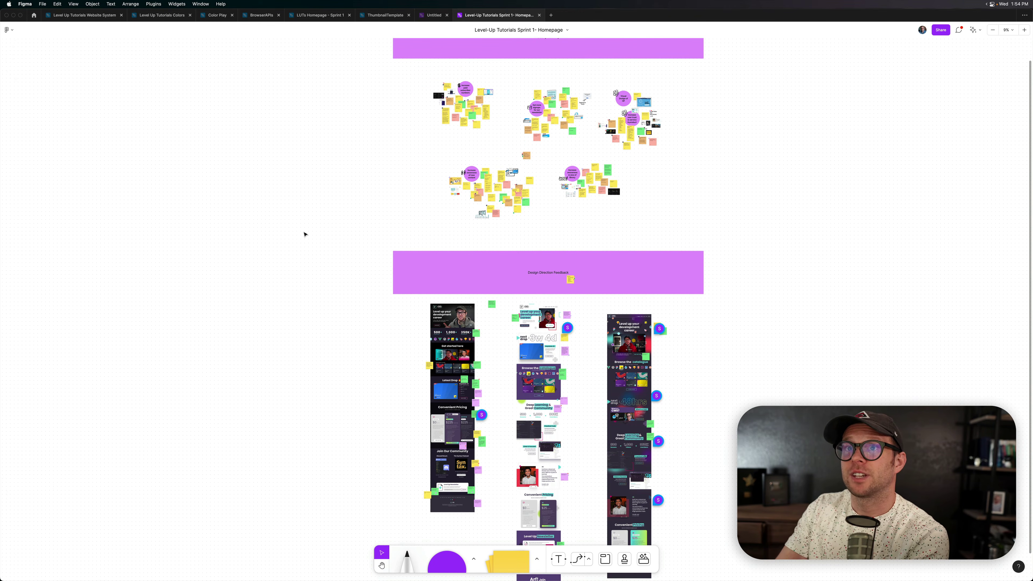
- Return to the recently viewed files overview and switch to Safari Technology Preview showing the FigJam product page
click(35, 15)
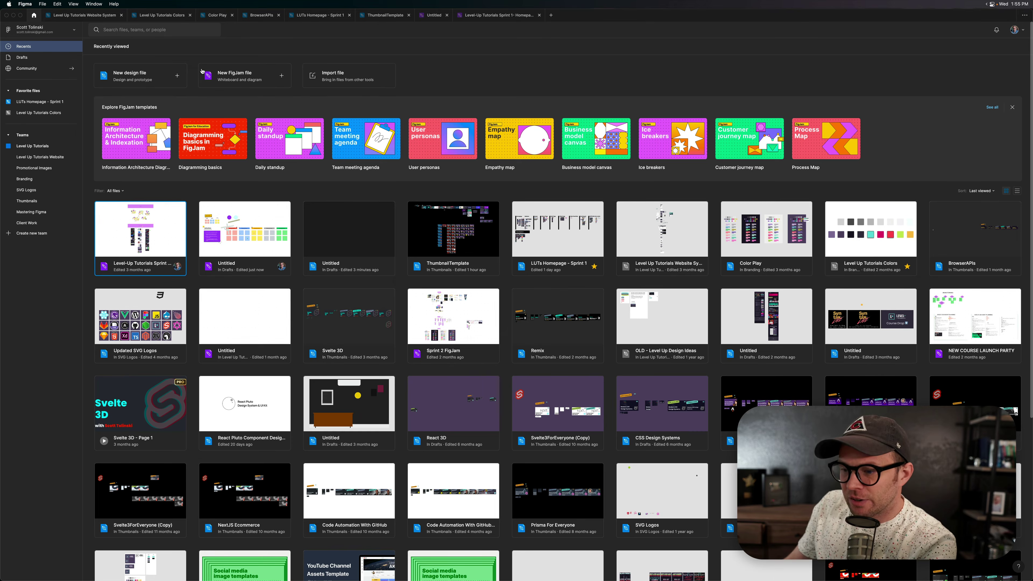
key(super+Tab)
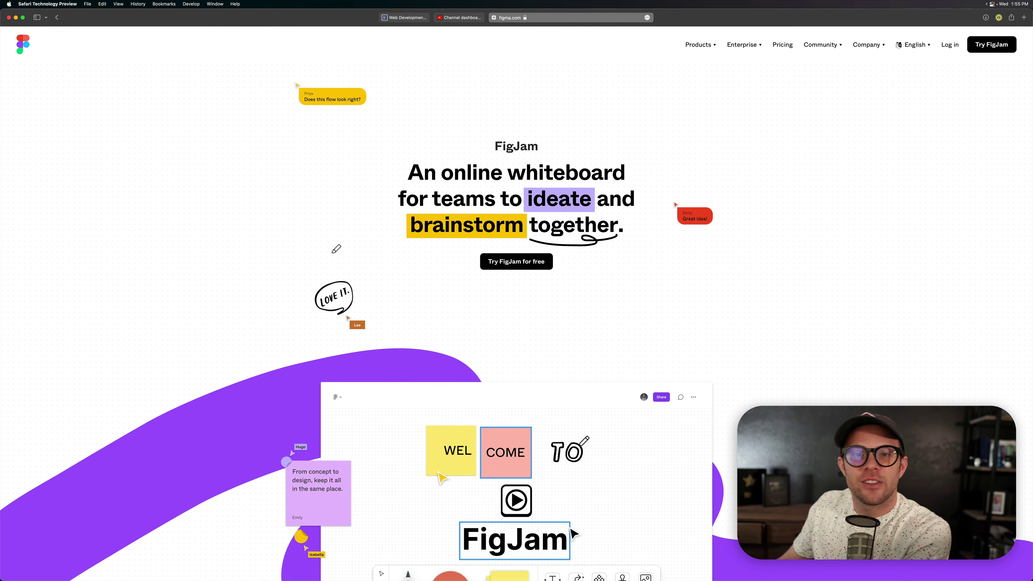